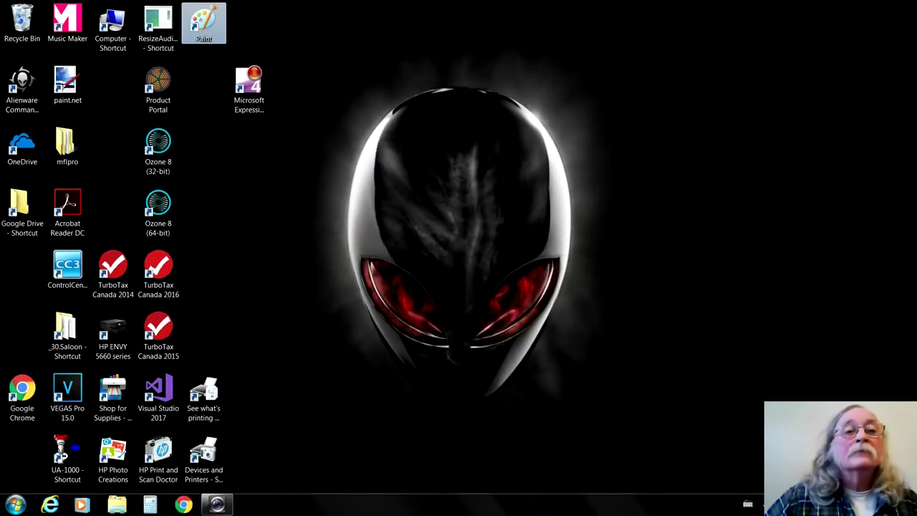
# - Launch Paint and open the Print dialog with the HP ENVY 5660 printer selected
pyautogui.doubleClick(204, 25)
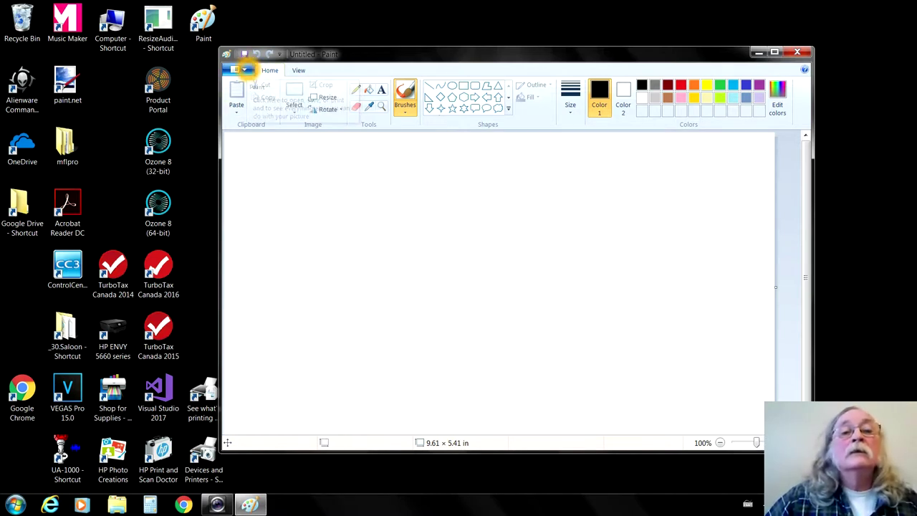
pyautogui.click(242, 70)
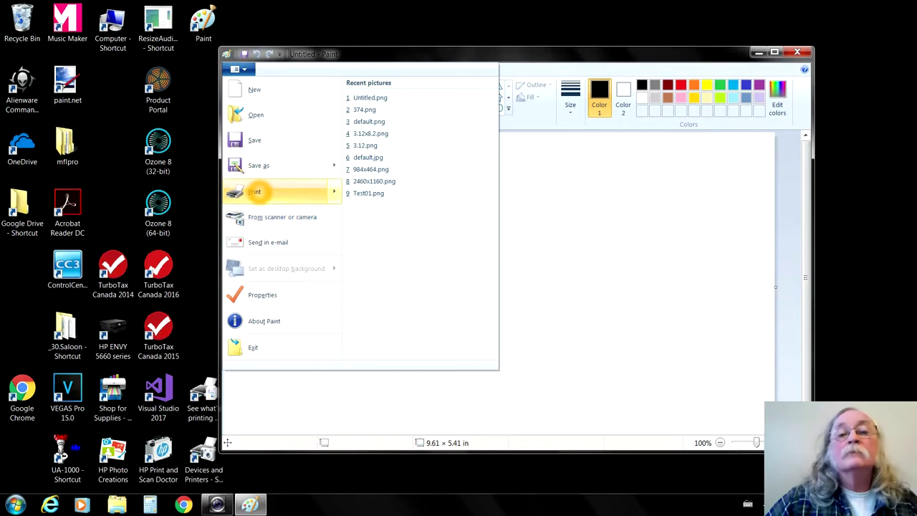
pyautogui.moveTo(256, 191)
pyautogui.click(388, 107)
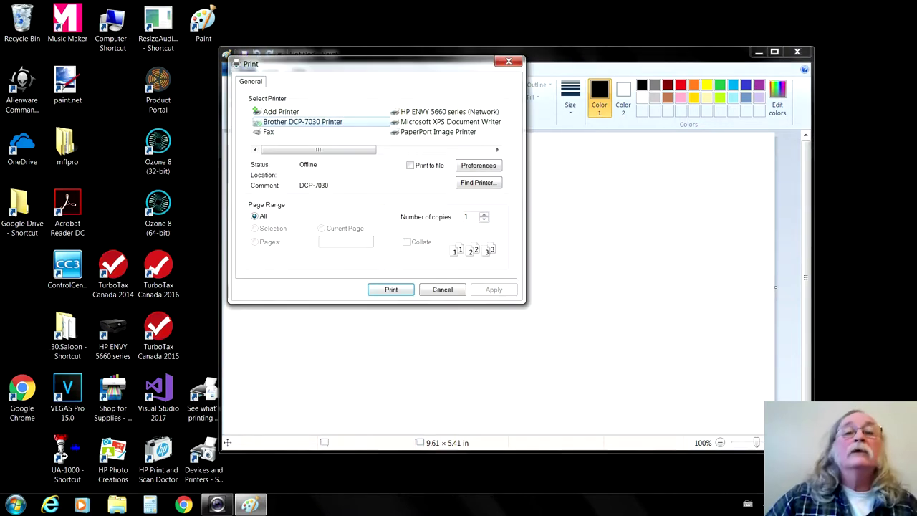
pyautogui.click(401, 166)
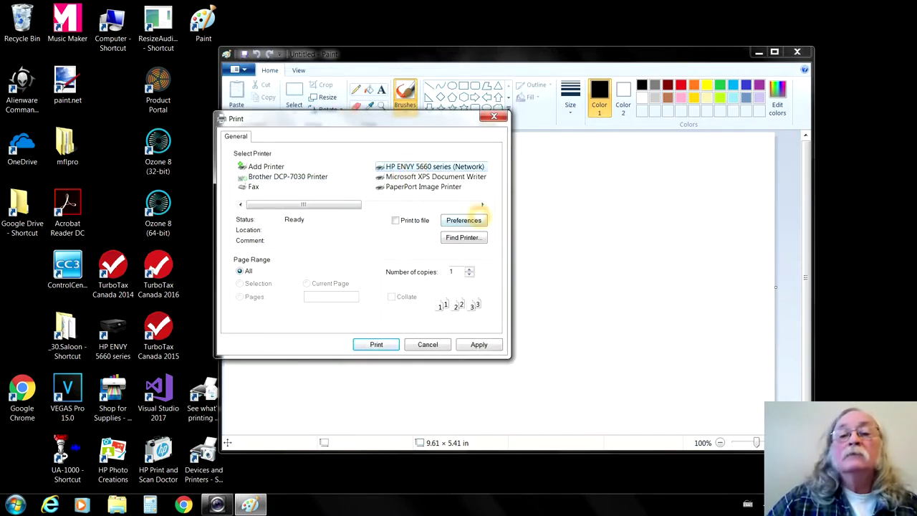
# - Set the HP ENVY 5660 paper size to Envelope #10 and close without printing
pyautogui.click(475, 219)
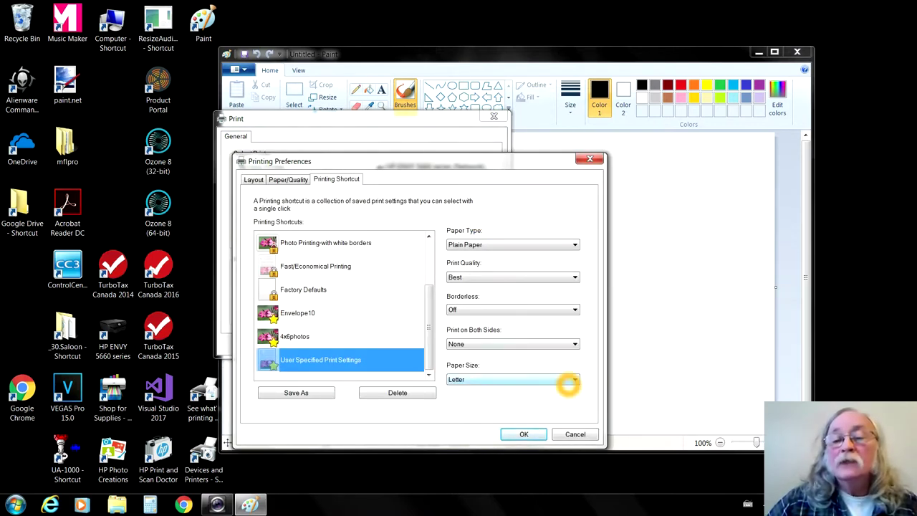
pyautogui.click(575, 380)
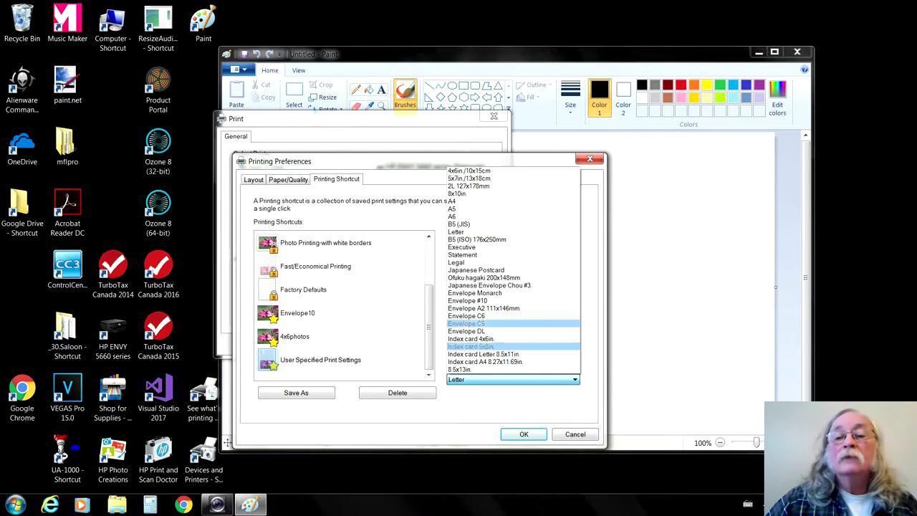
pyautogui.click(486, 300)
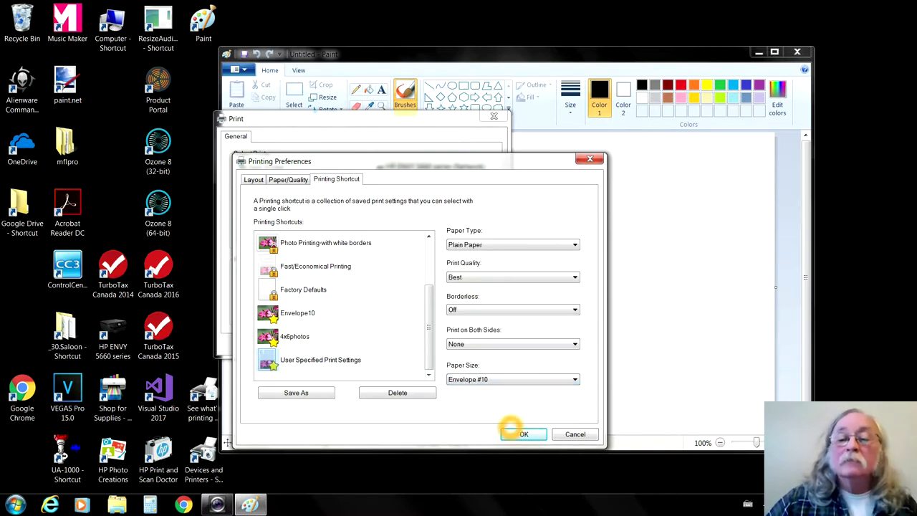
pyautogui.click(523, 434)
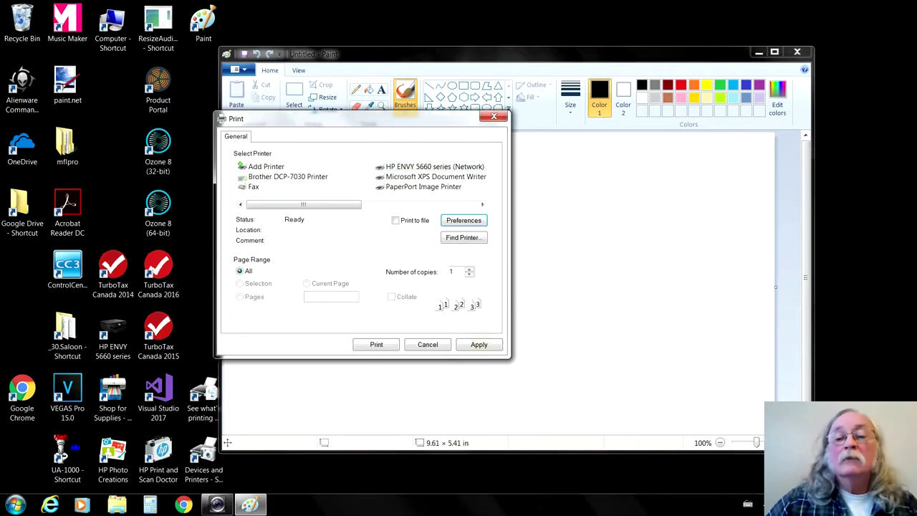
pyautogui.click(438, 344)
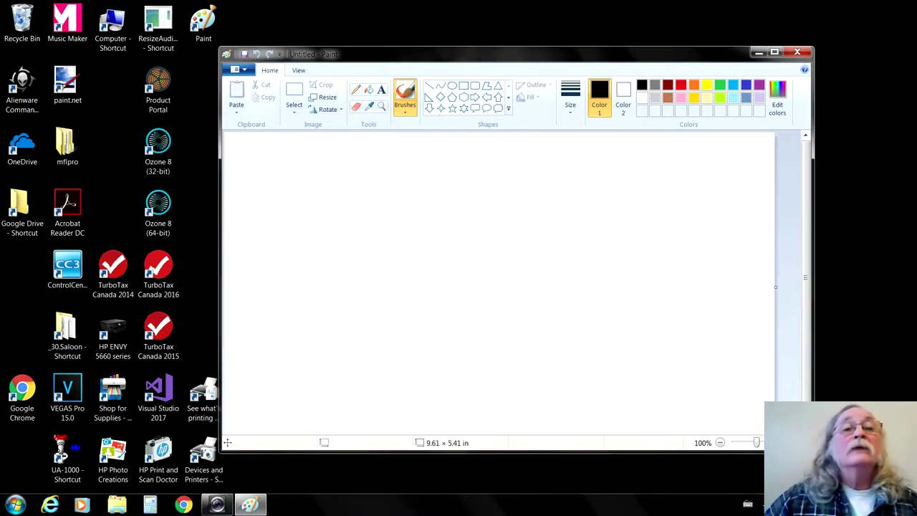
# - Check the picture properties (9.61 × 5.41 in, 120 DPI) and close them unchanged
pyautogui.click(245, 70)
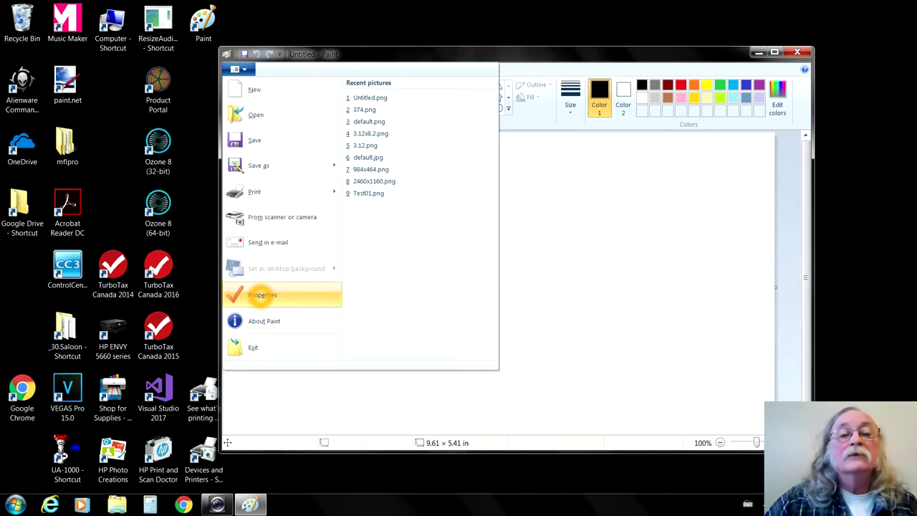
pyautogui.click(262, 294)
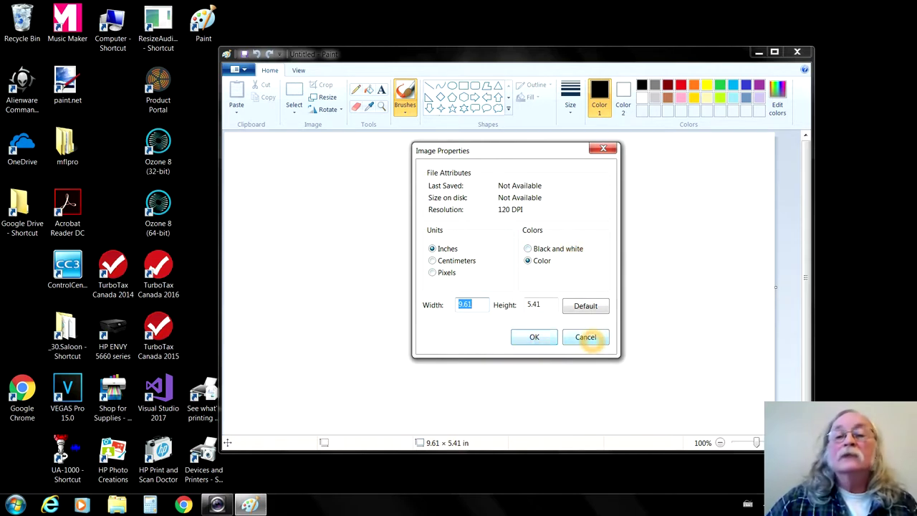
pyautogui.click(586, 337)
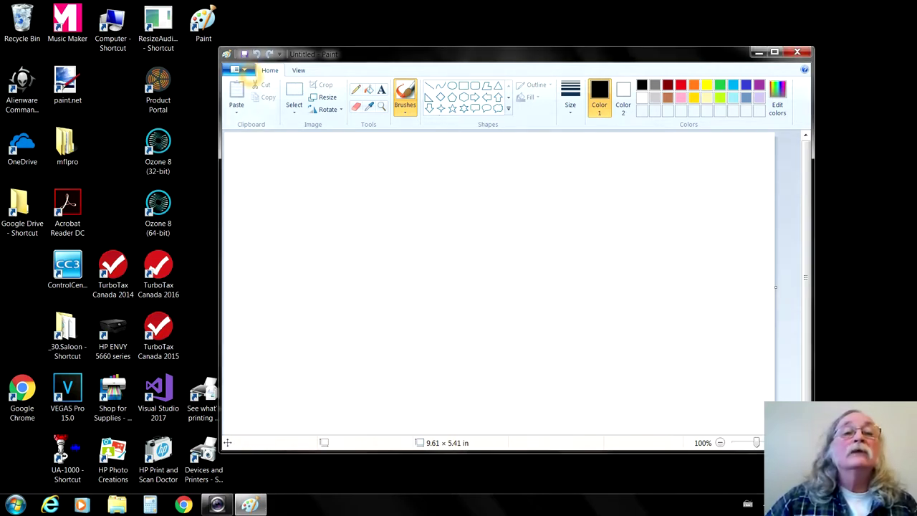
pyautogui.click(239, 69)
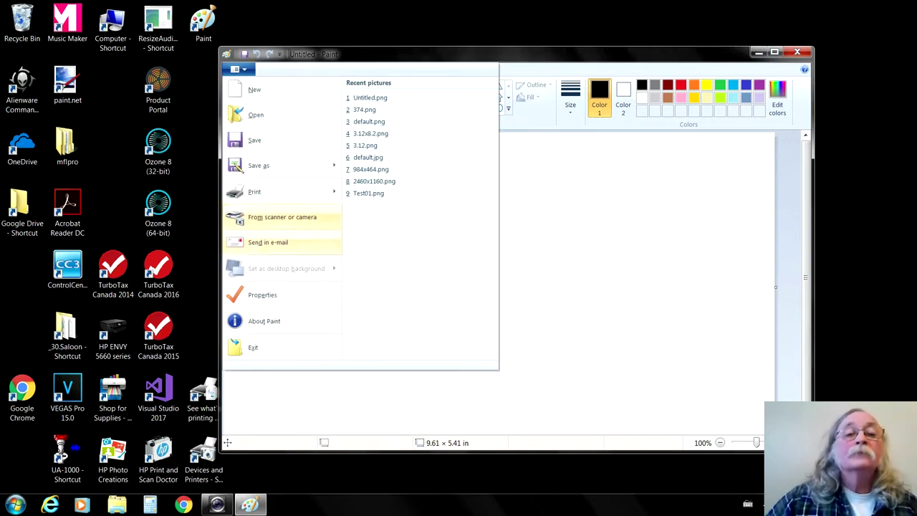
pyautogui.moveTo(255, 191)
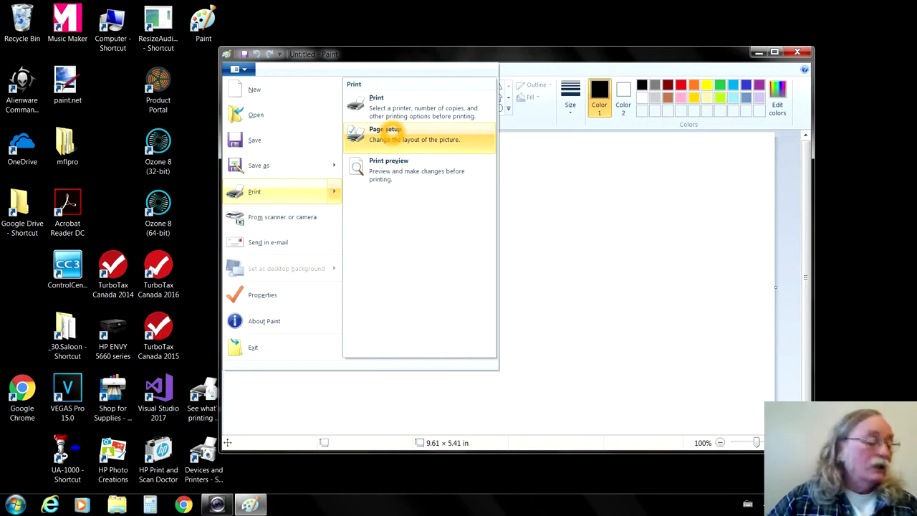
pyautogui.click(393, 131)
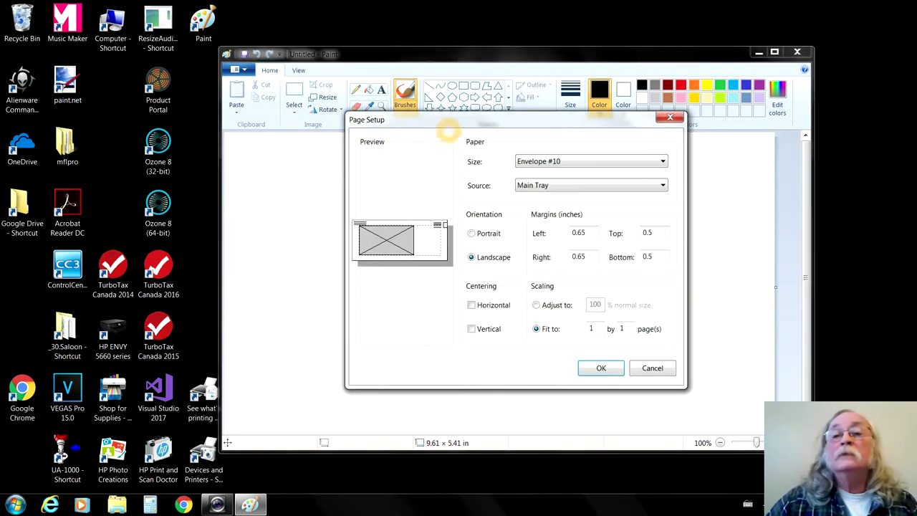
pyautogui.moveTo(401, 120); pyautogui.dragTo(298, 158)
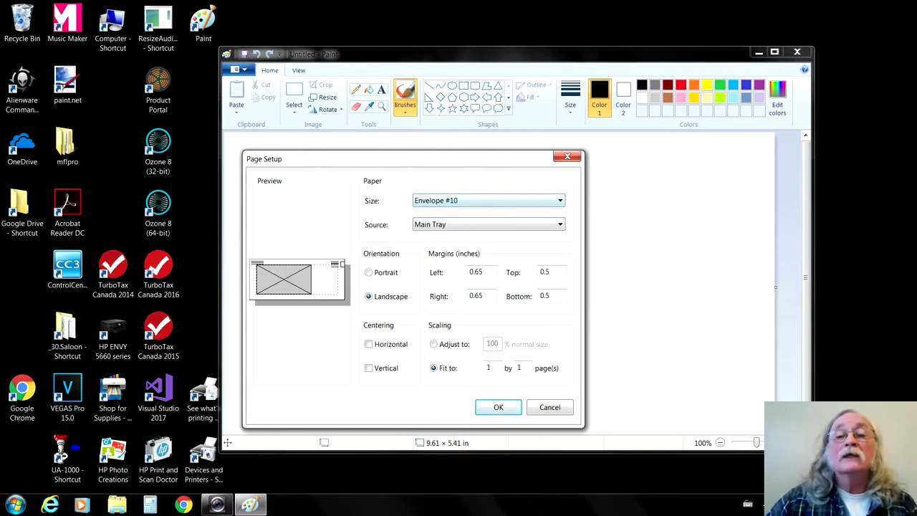
pyautogui.moveTo(461, 160); pyautogui.dragTo(477, 149)
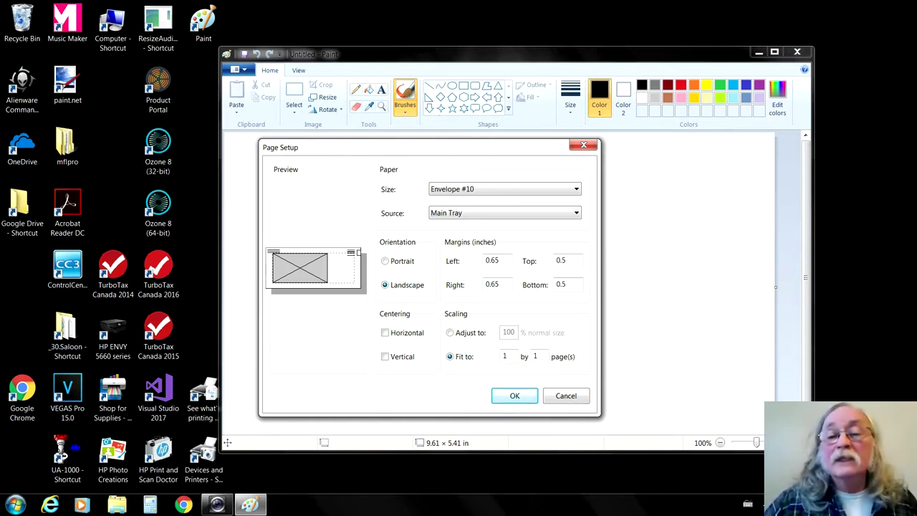
pyautogui.click(566, 397)
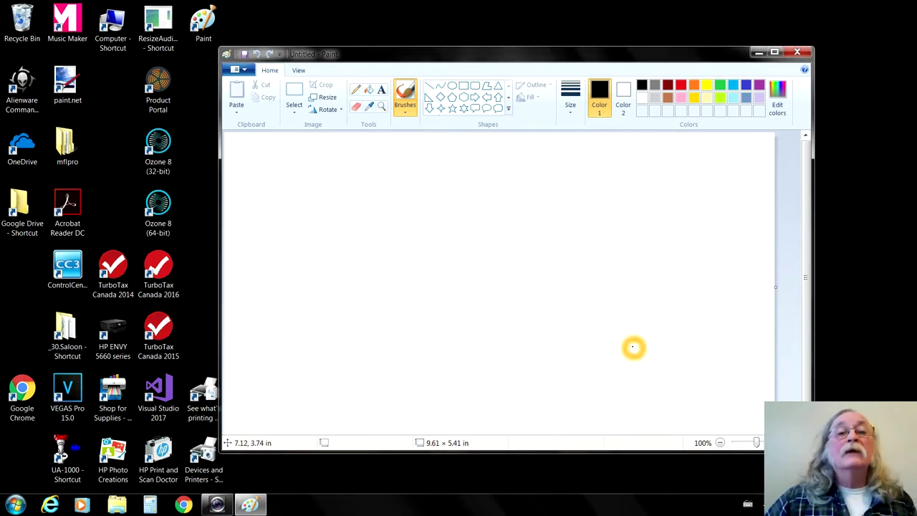
# - Resize the canvas in Image Properties to 8.20 × 3.12 inches
pyautogui.click(238, 70)
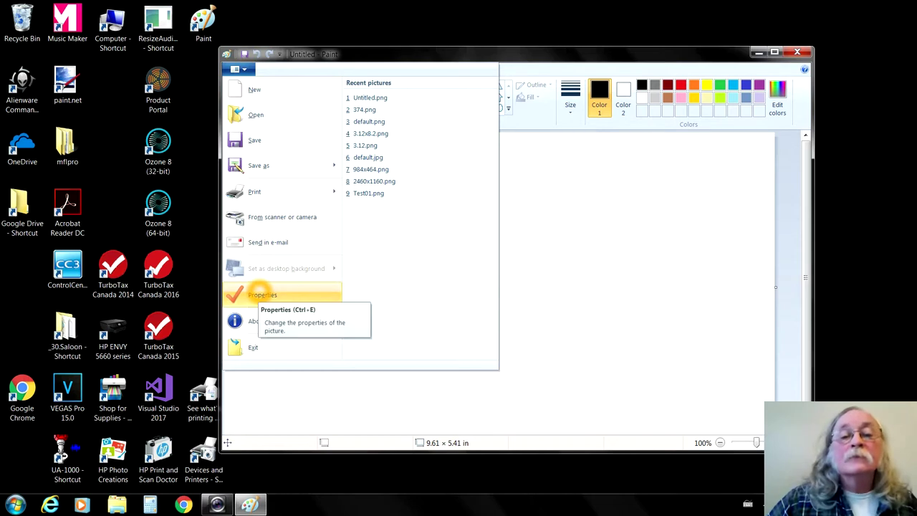
pyautogui.click(295, 310)
pyautogui.click(297, 295)
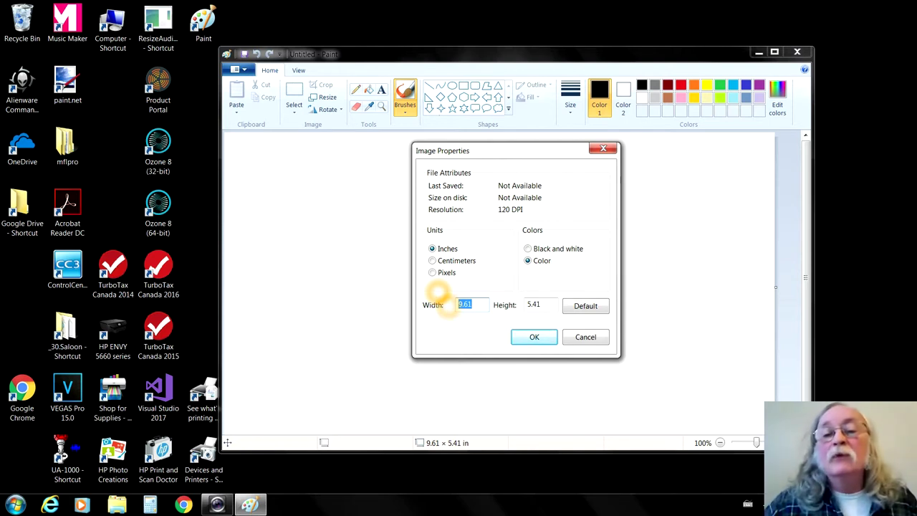
pyautogui.click(472, 305)
pyautogui.moveTo(477, 307); pyautogui.dragTo(452, 310)
pyautogui.write('8.2')
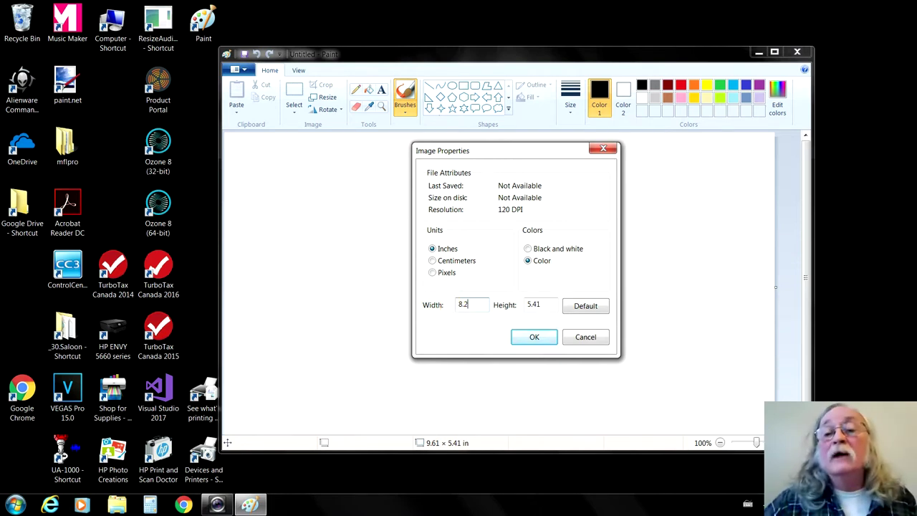
pyautogui.click(546, 304)
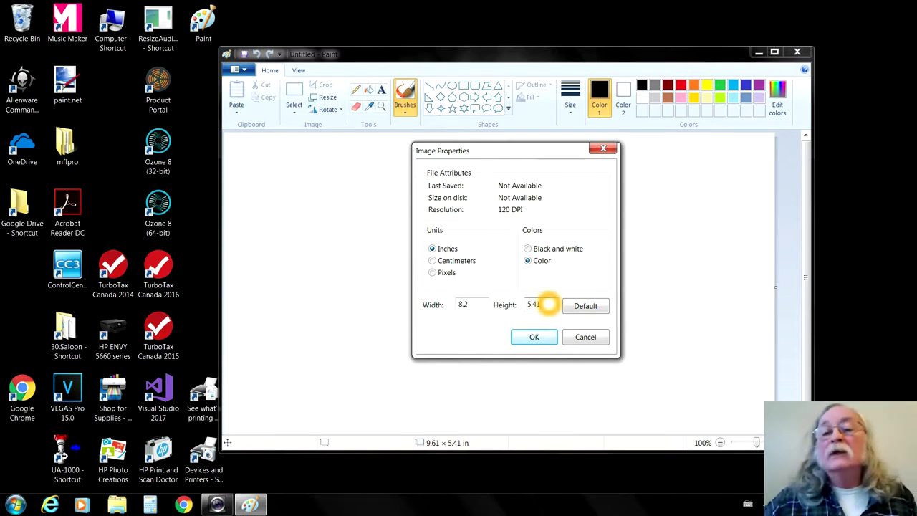
pyautogui.click(579, 308)
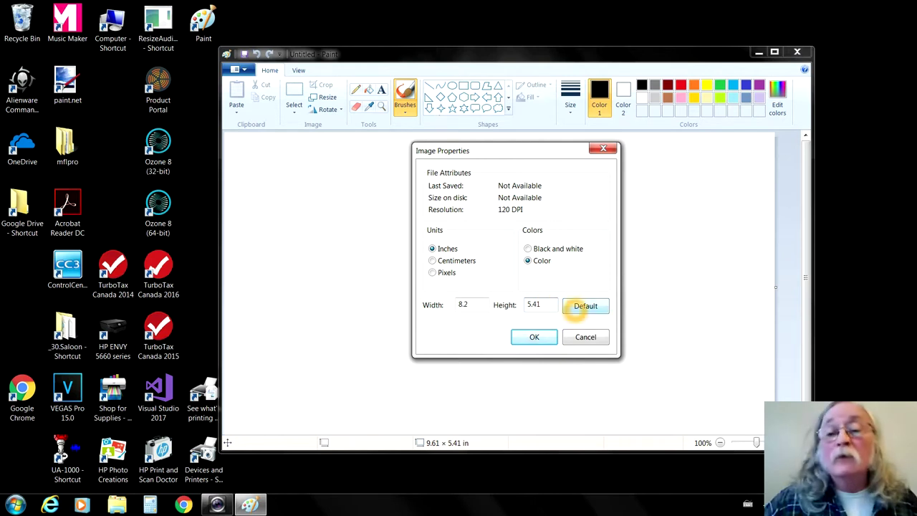
pyautogui.doubleClick(548, 304)
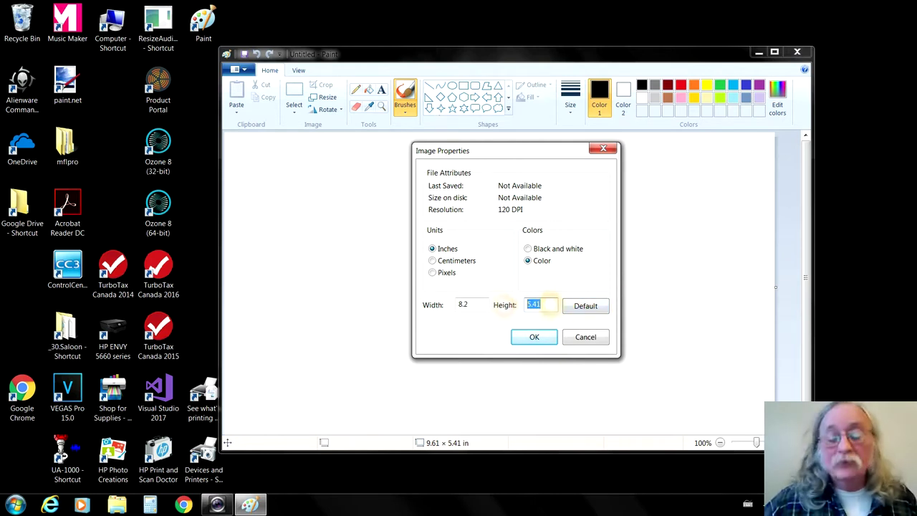
pyautogui.write('3')
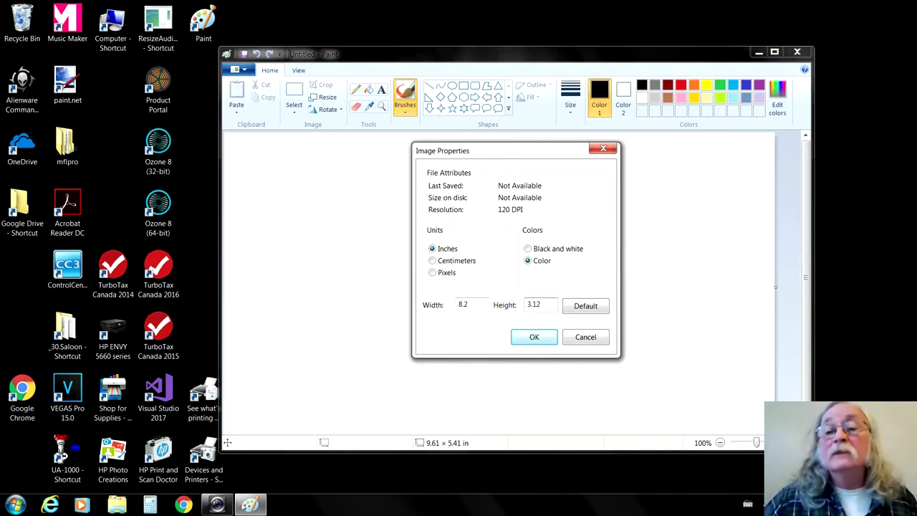
pyautogui.click(533, 339)
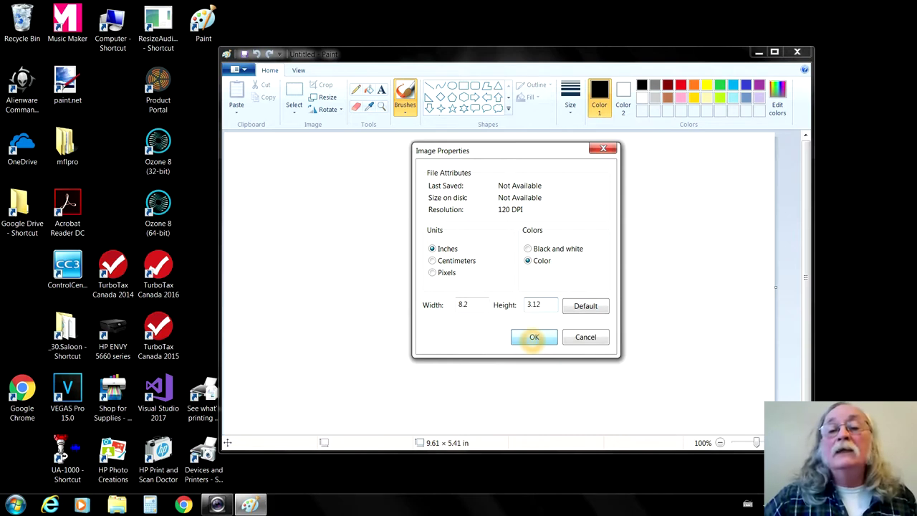
pyautogui.click(534, 338)
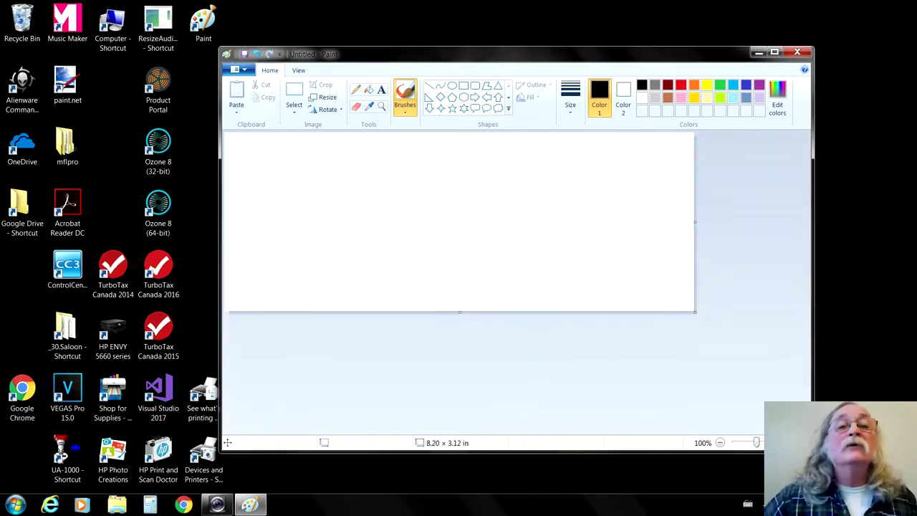
pyautogui.click(237, 69)
# - Switch Image Properties units to pixels and set the width to 984, giving 984 × 374 px
pyautogui.click(244, 294)
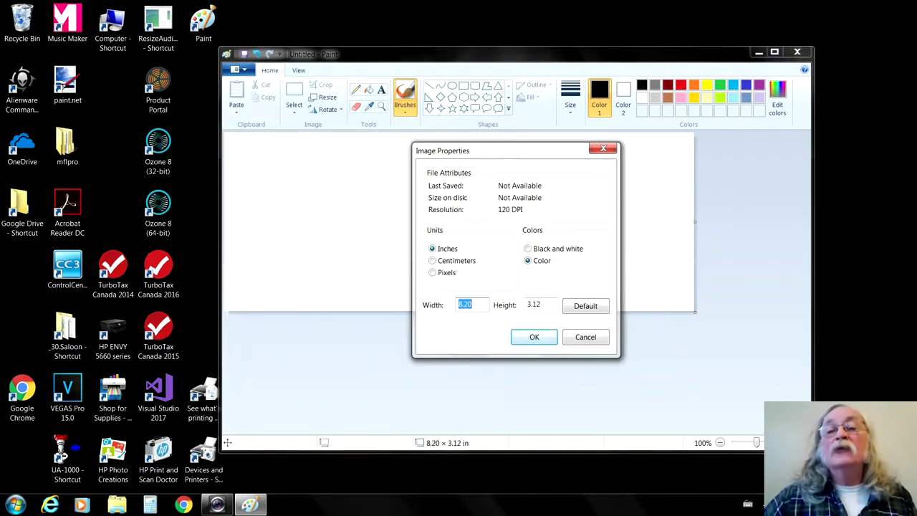
pyautogui.click(432, 272)
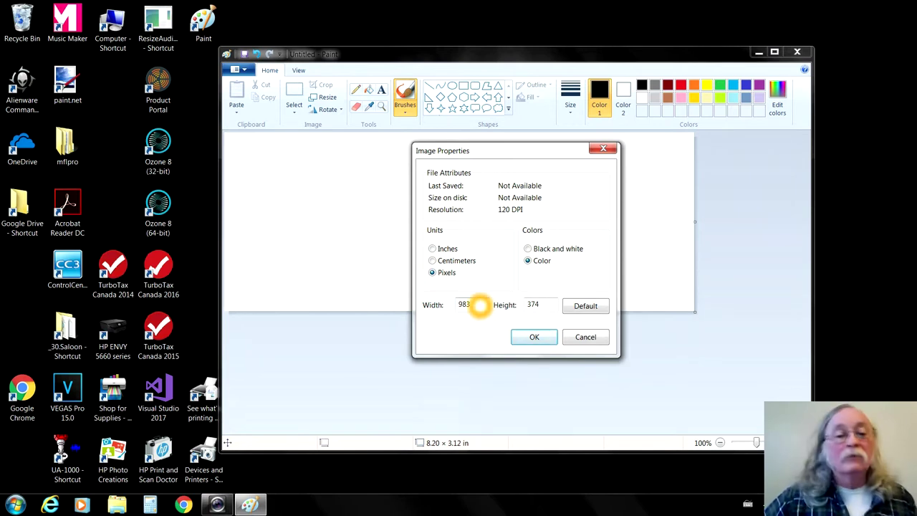
pyautogui.click(476, 305)
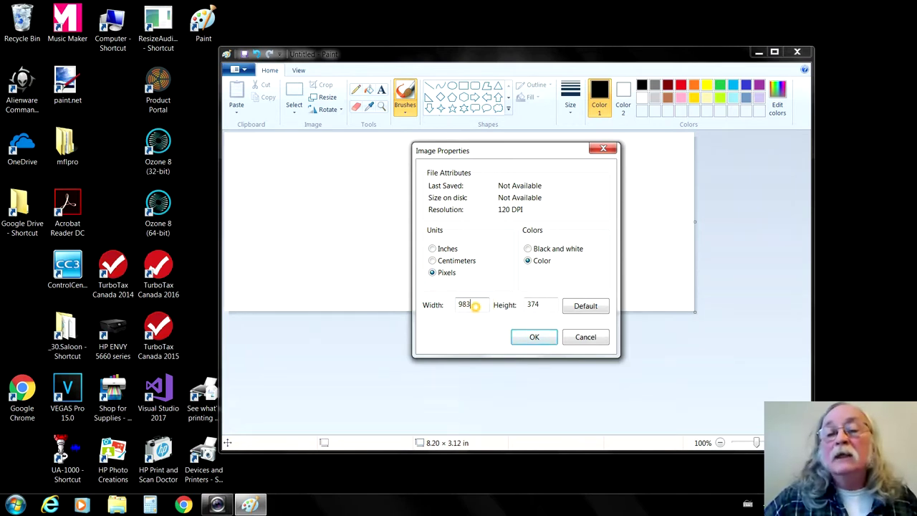
pyautogui.click(526, 305)
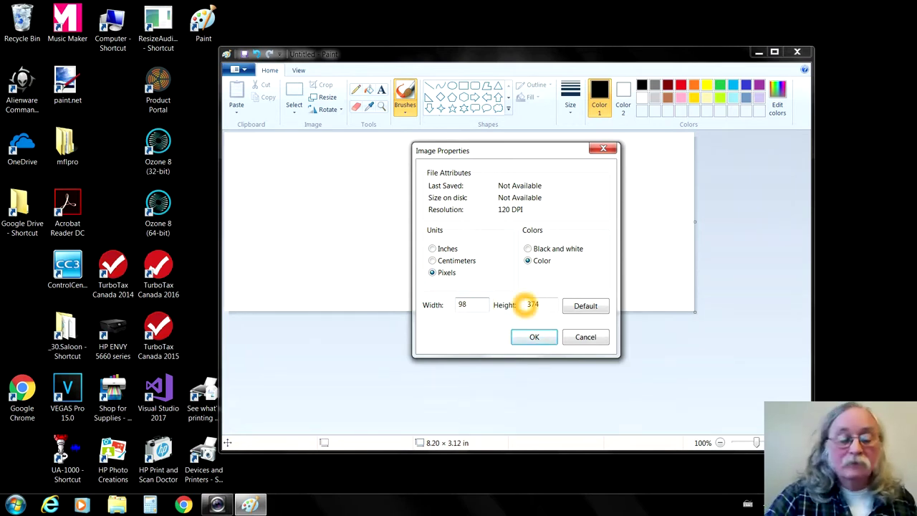
pyautogui.write('4')
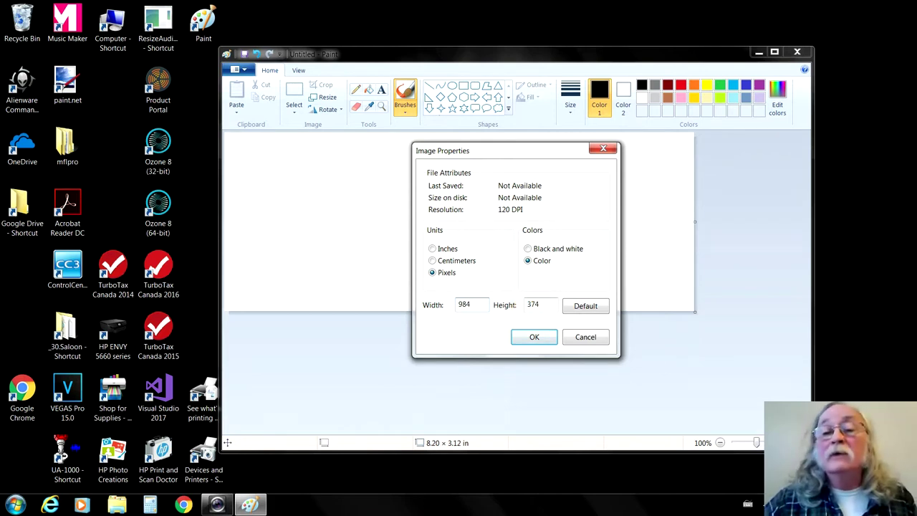
pyautogui.click(521, 304)
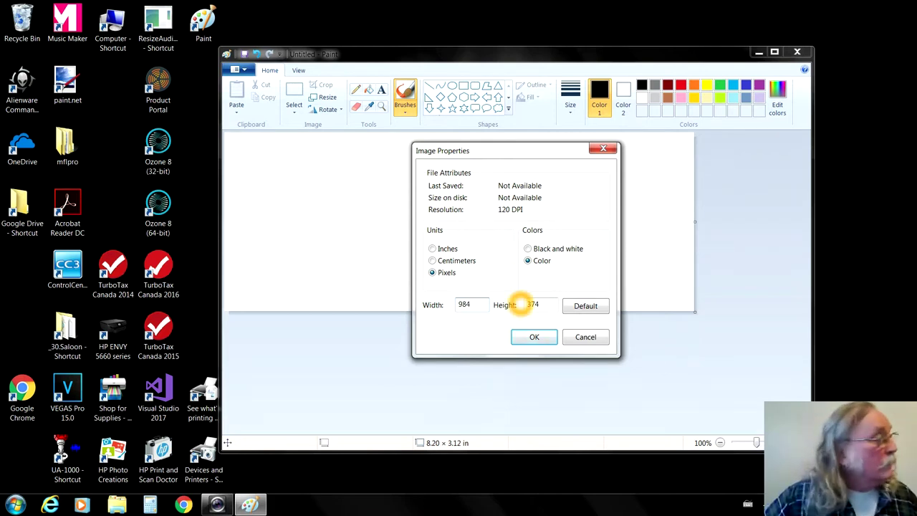
pyautogui.click(503, 304)
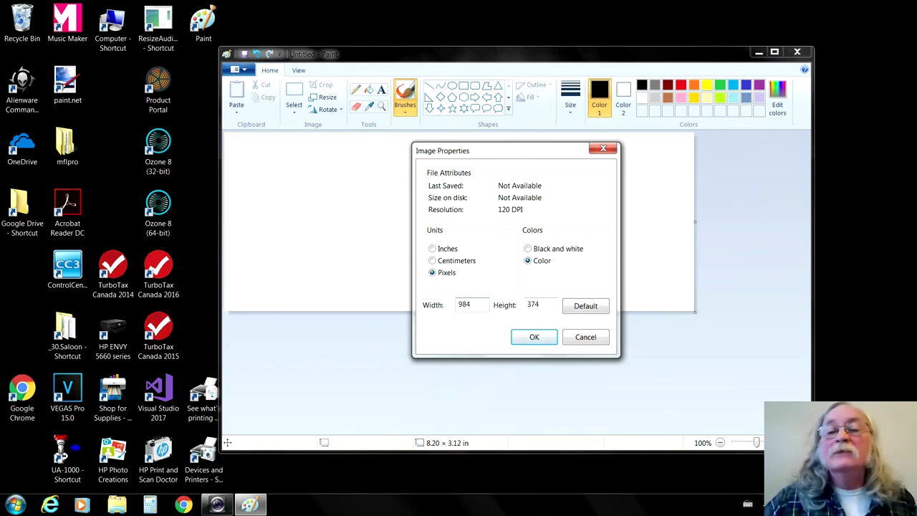
pyautogui.click(527, 338)
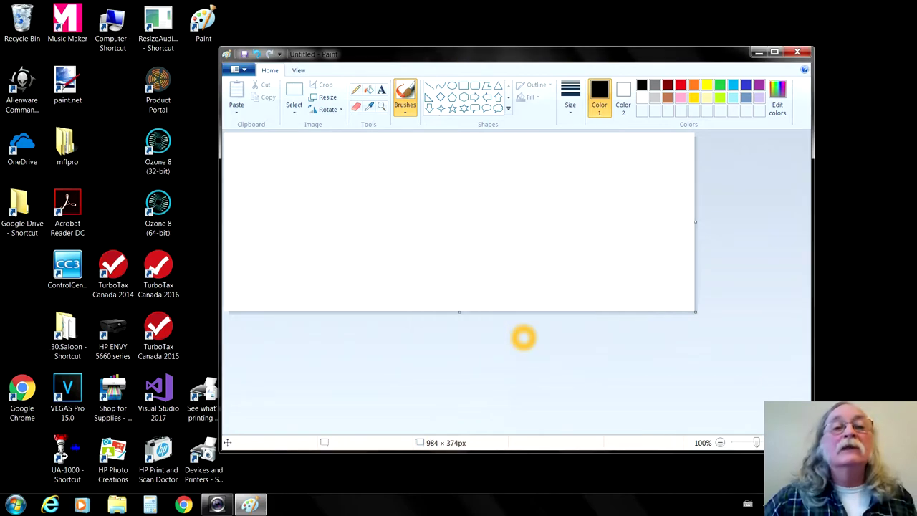
pyautogui.click(375, 225)
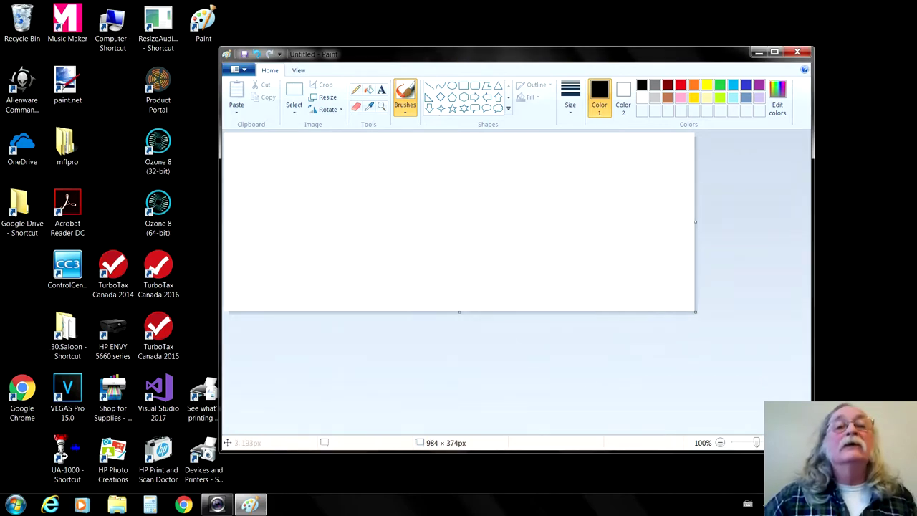
# - Switch the image units back to inches (8.21 × 3.12 in) and pick the Text tool
pyautogui.click(242, 70)
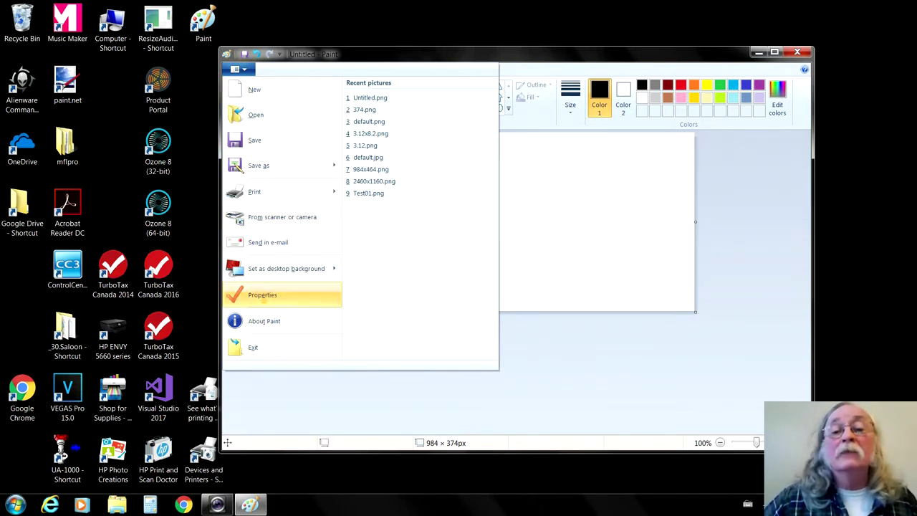
pyautogui.click(264, 297)
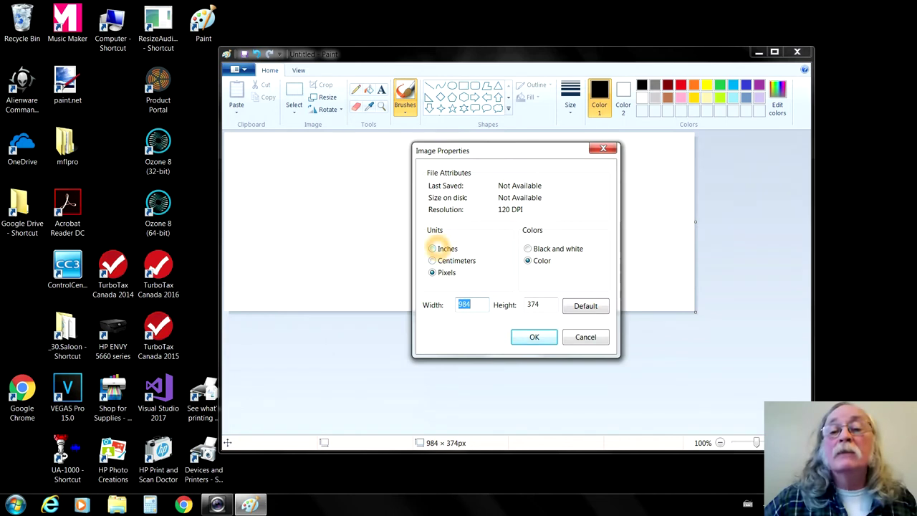
pyautogui.click(432, 248)
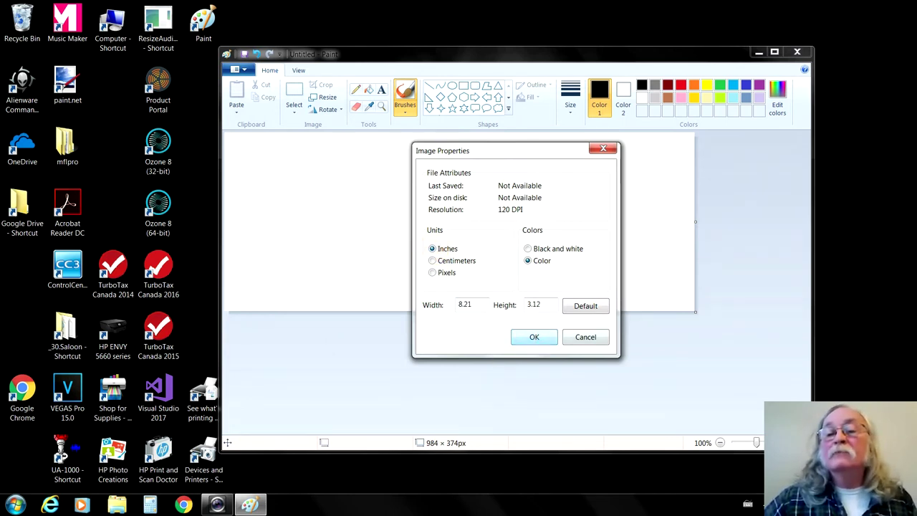
pyautogui.click(534, 337)
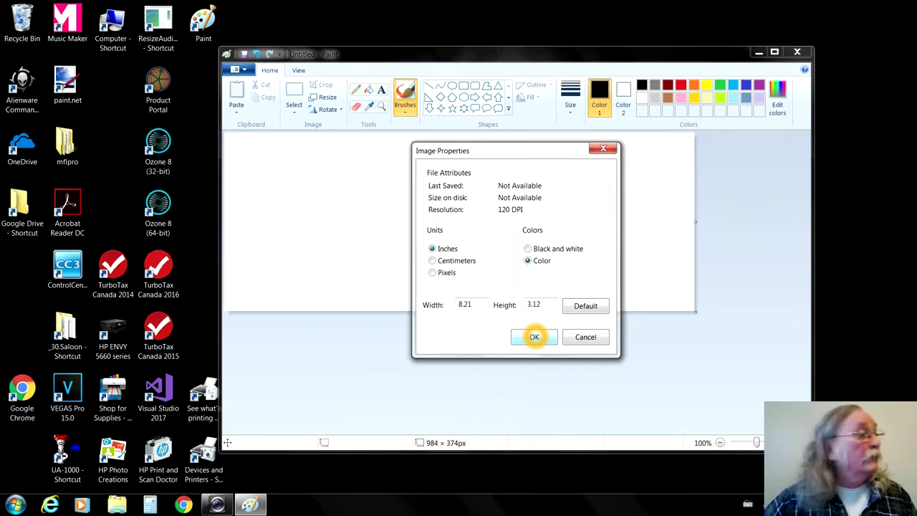
pyautogui.click(534, 336)
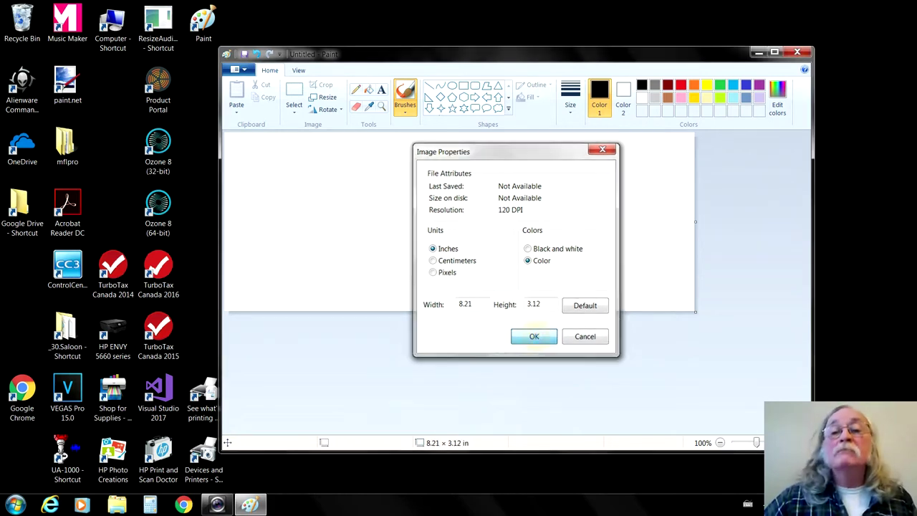
pyautogui.click(212, 138)
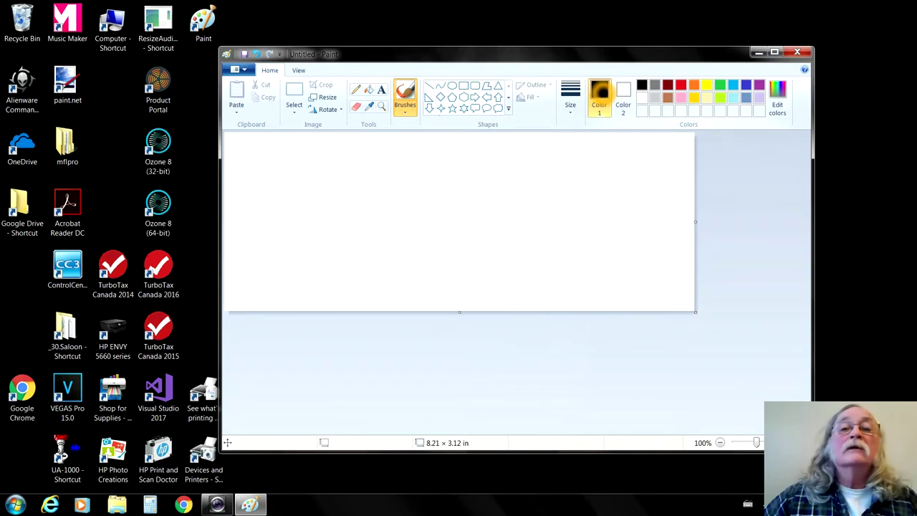
pyautogui.click(381, 91)
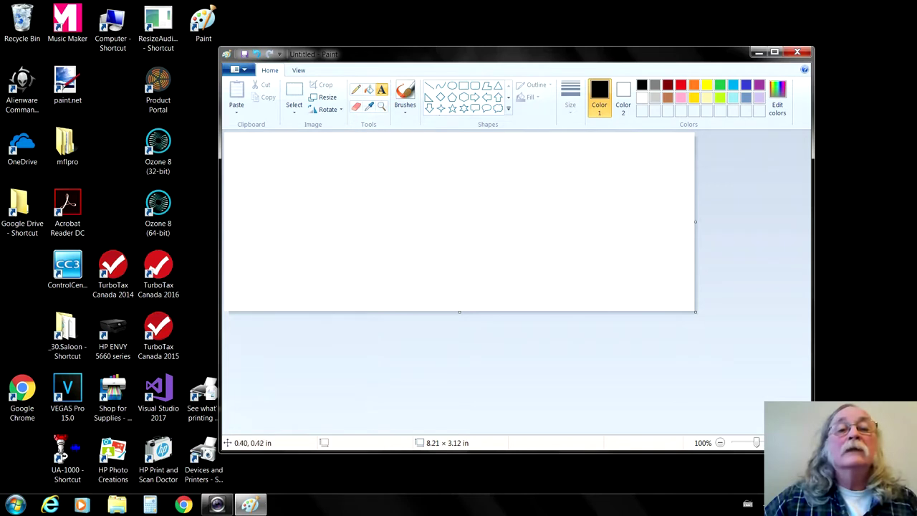
# - Type the three-line return address in a top-left text box, then draw a recipient box mid-canvas
pyautogui.moveTo(249, 155); pyautogui.dragTo(249, 192)
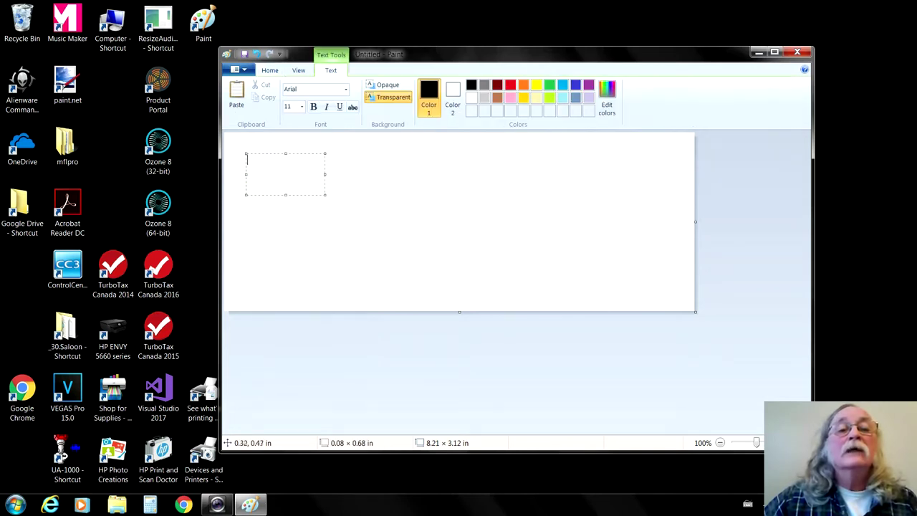
pyautogui.moveTo(237, 154); pyautogui.dragTo(234, 143)
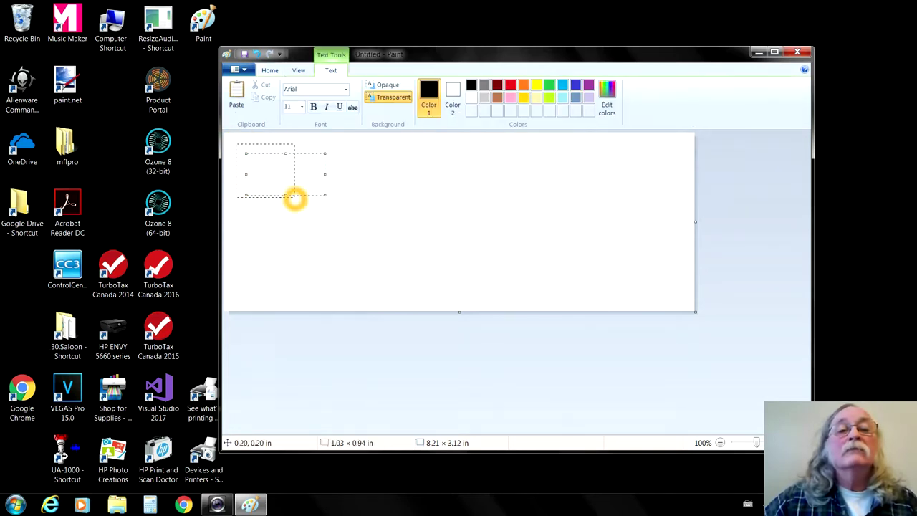
pyautogui.moveTo(324, 194); pyautogui.dragTo(334, 202)
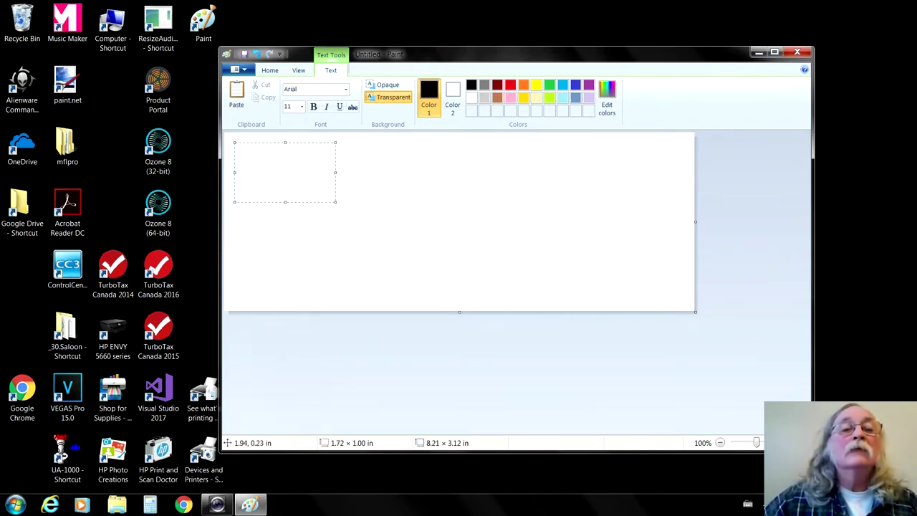
pyautogui.write('9')
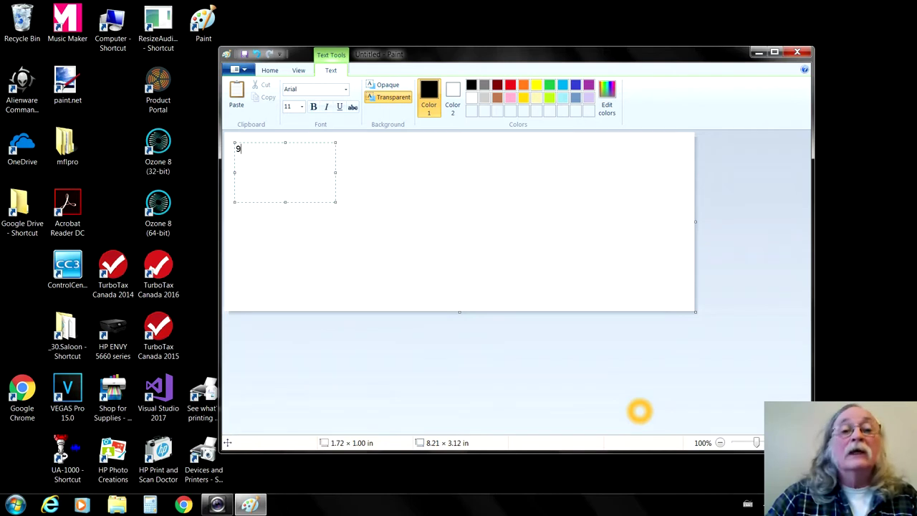
pyautogui.write('999 Anna')
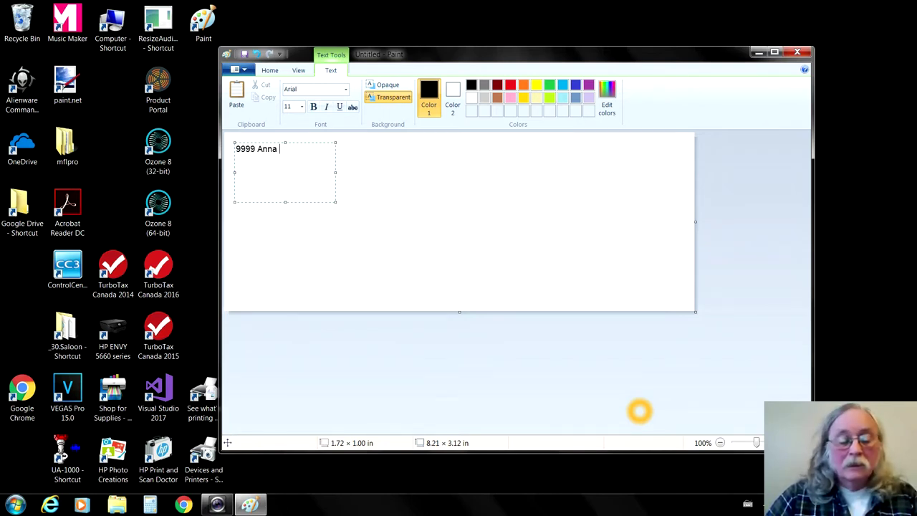
pyautogui.write(' Ave')
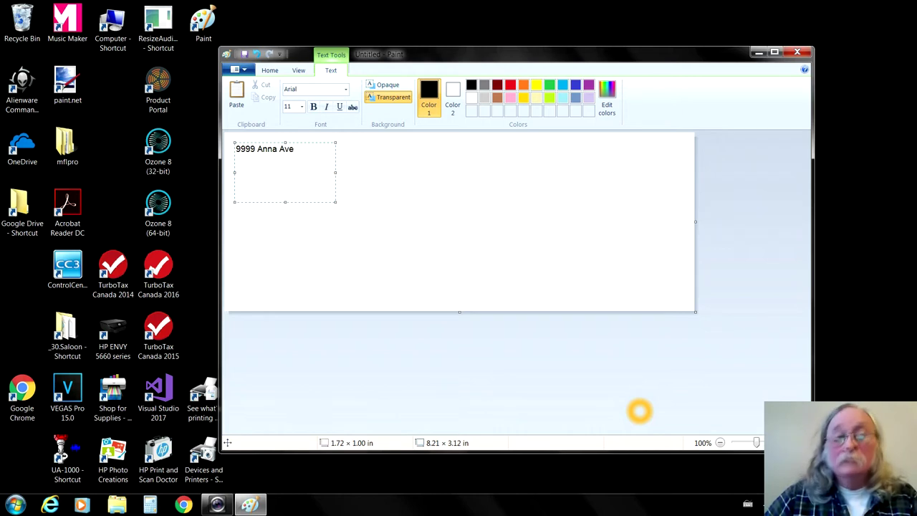
pyautogui.press('Return')
pyautogui.write('Ott')
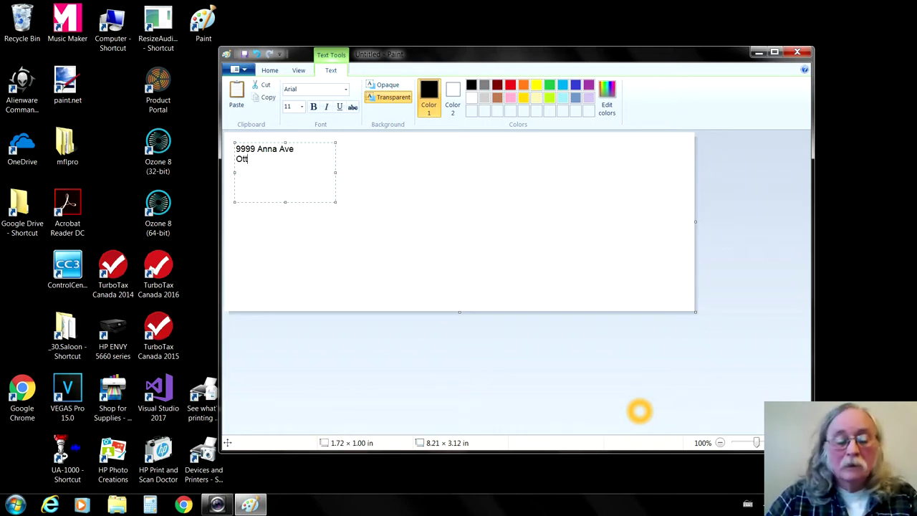
pyautogui.write('awa Ont')
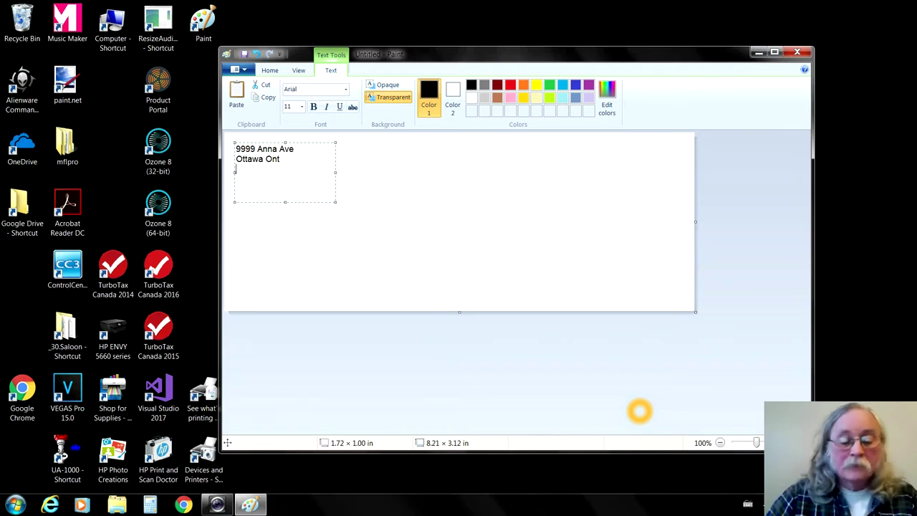
pyautogui.write('K1')
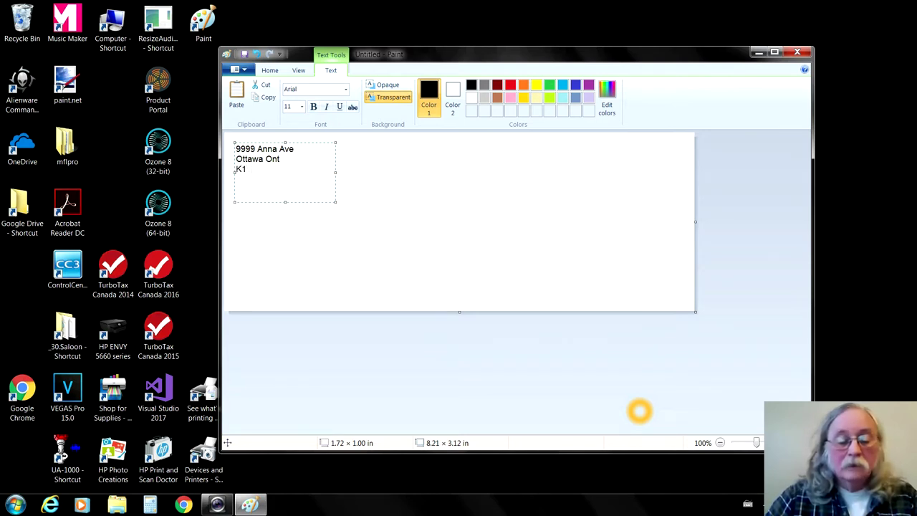
pyautogui.write('V 6C5')
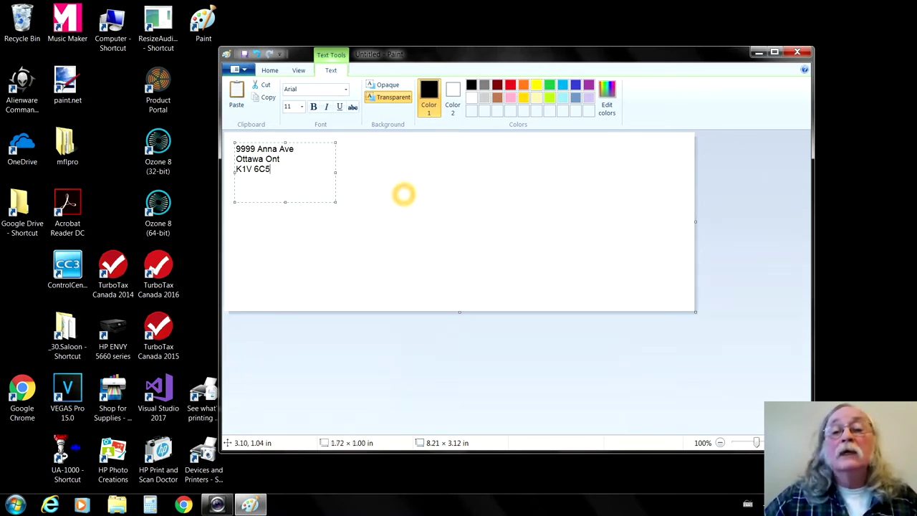
pyautogui.moveTo(402, 192); pyautogui.dragTo(573, 274)
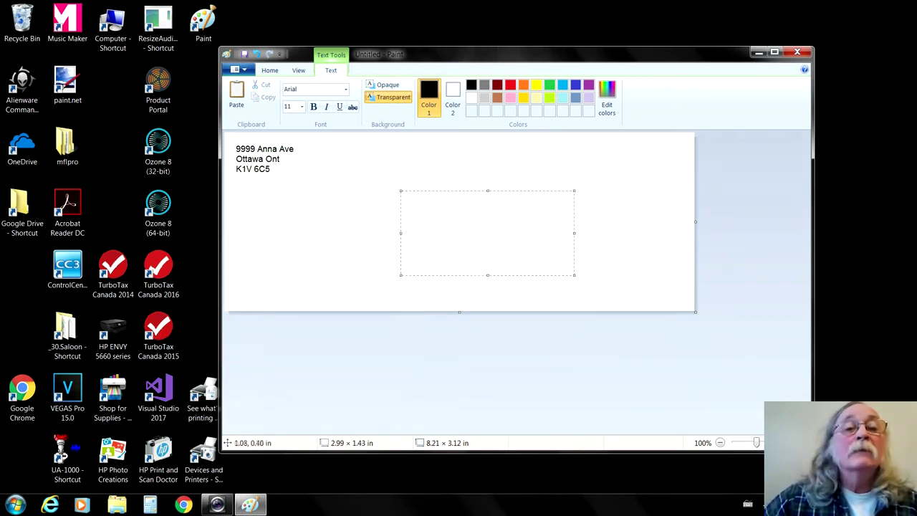
# - Enter the recipient's name, street, city and postal code in the centred text box, fixing typos
pyautogui.click(438, 218)
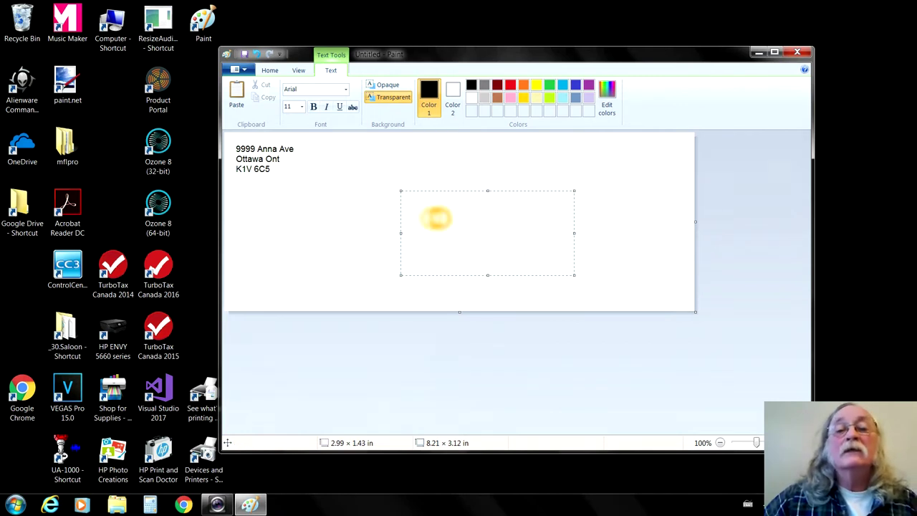
pyautogui.click(566, 369)
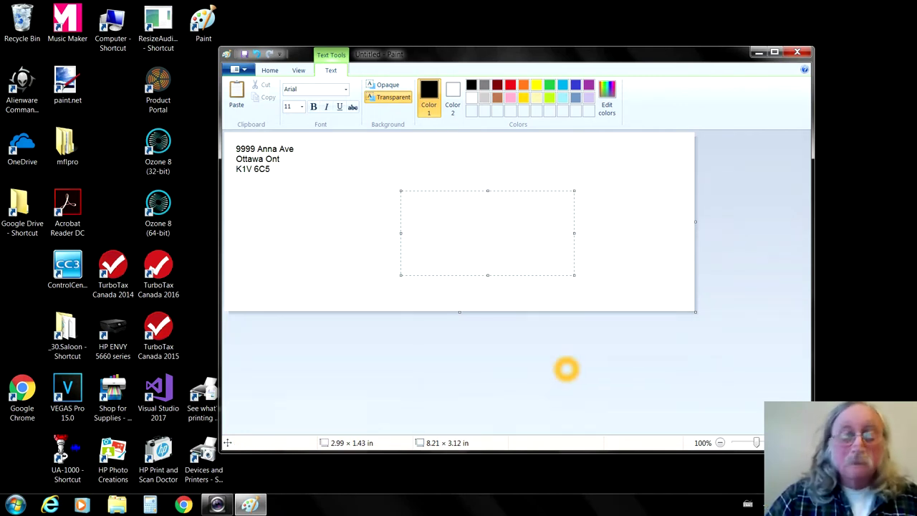
pyautogui.write('fREDDY')
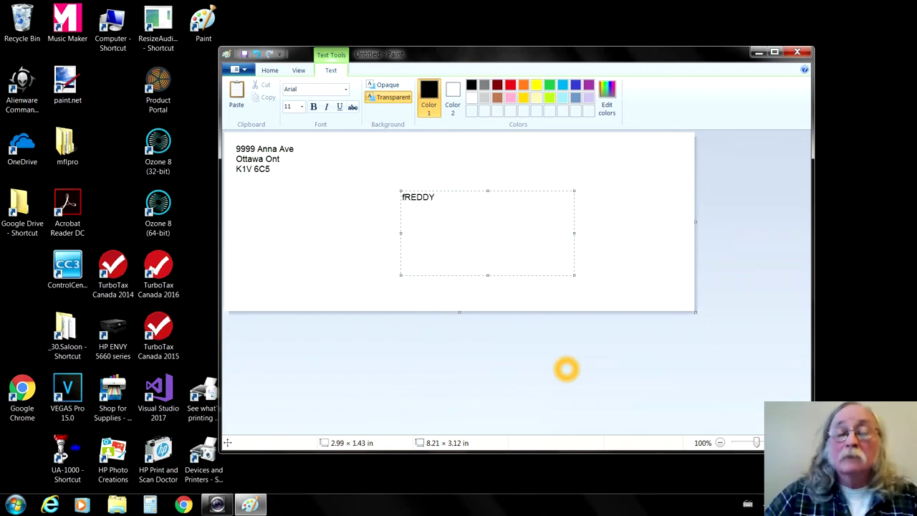
pyautogui.press('BackSpace')
pyautogui.press('BackSpace')
pyautogui.press('BackSpace')
pyautogui.press('BackSpace')
pyautogui.press('BackSpace')
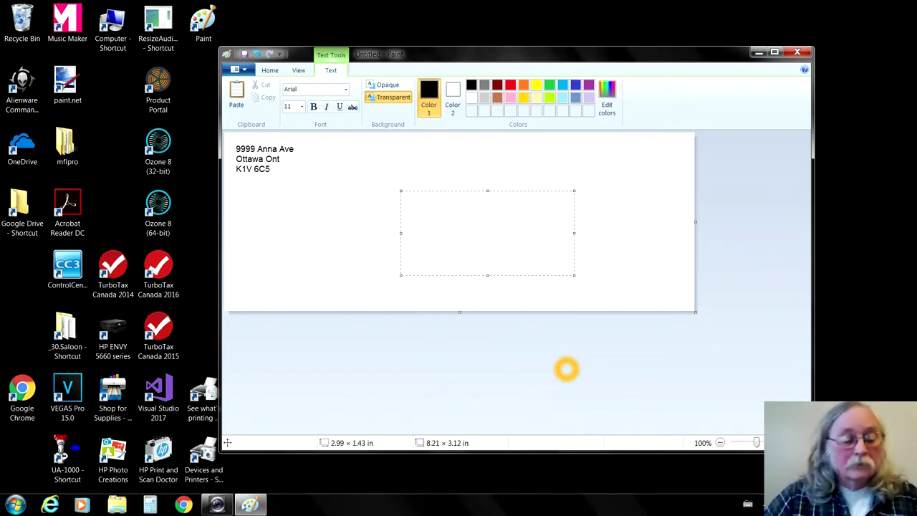
pyautogui.write('Free')
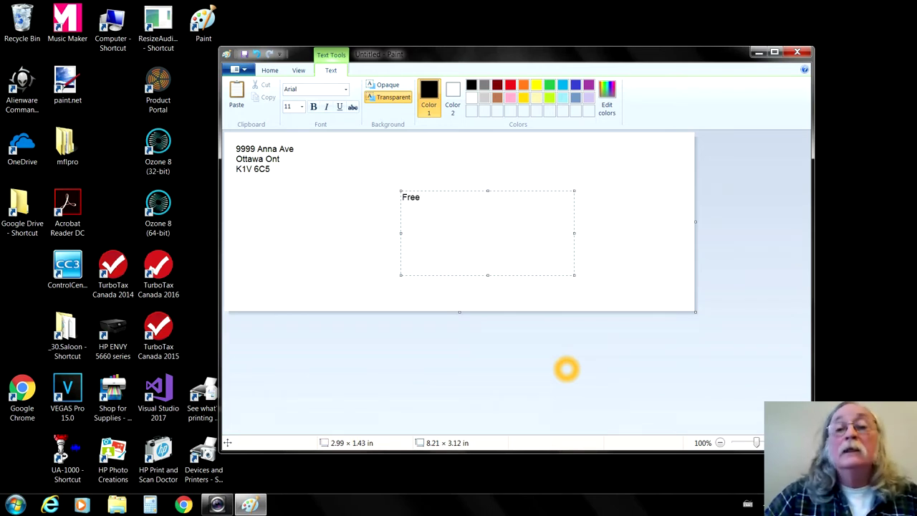
pyautogui.press('BackSpace')
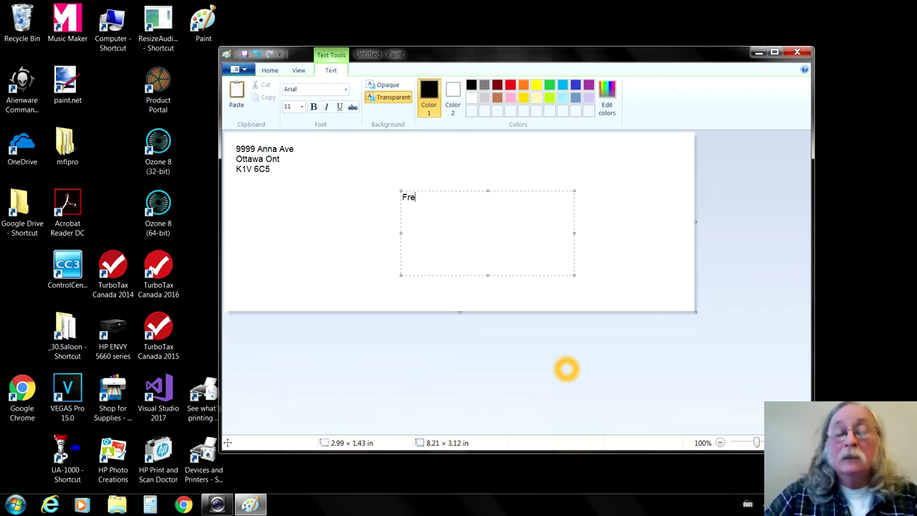
pyautogui.write('ddy')
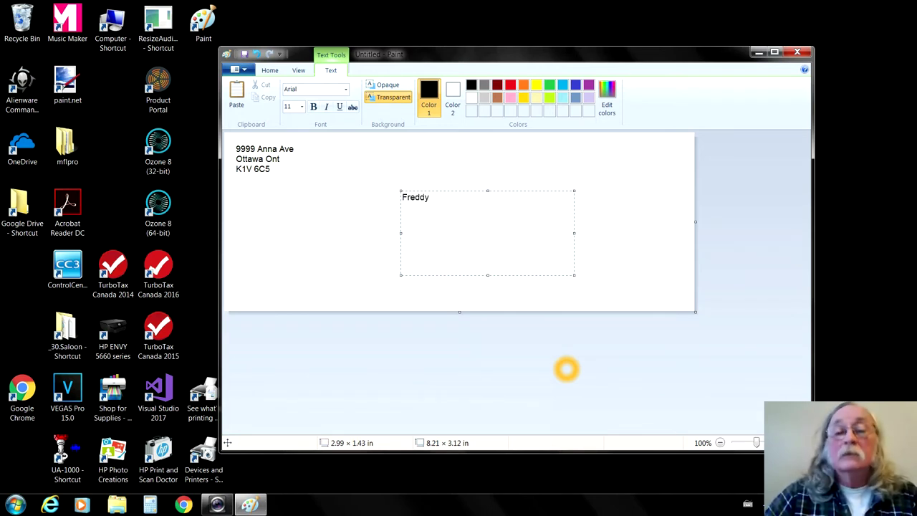
pyautogui.write(' Ligh')
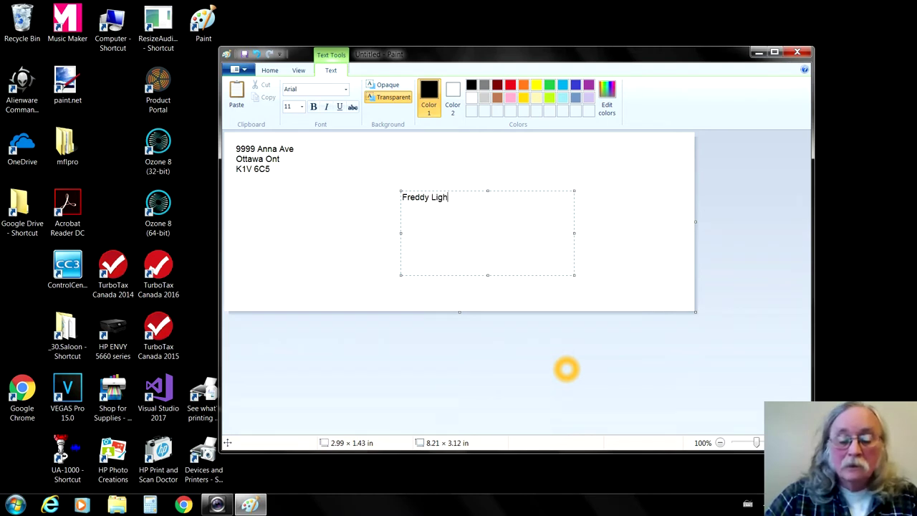
pyautogui.write('tfingers')
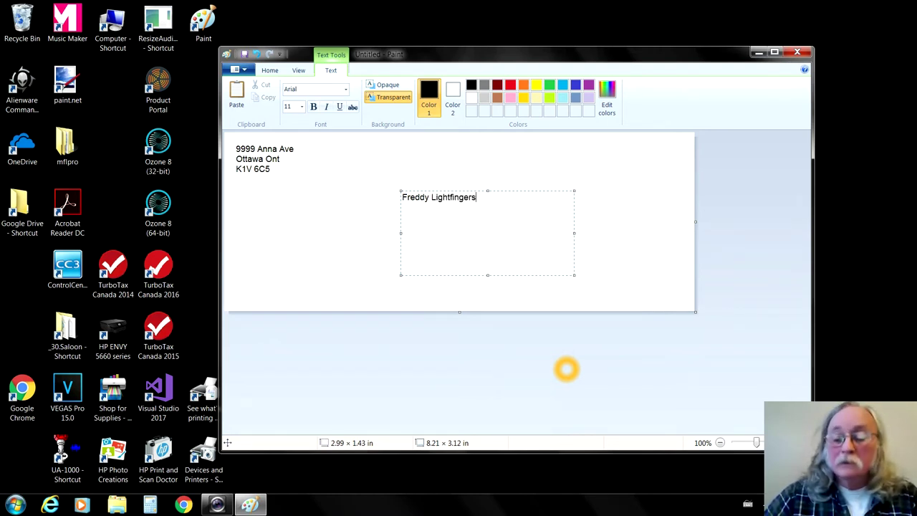
pyautogui.press('Return')
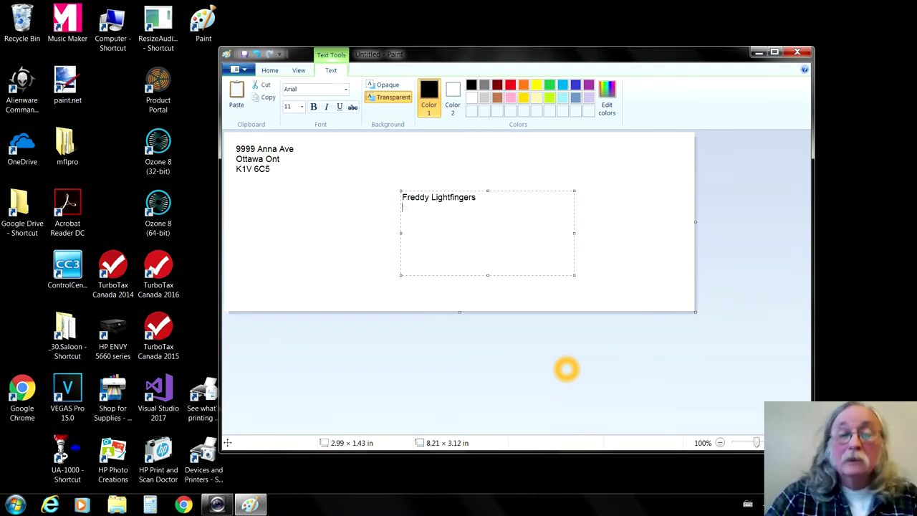
pyautogui.write('99999')
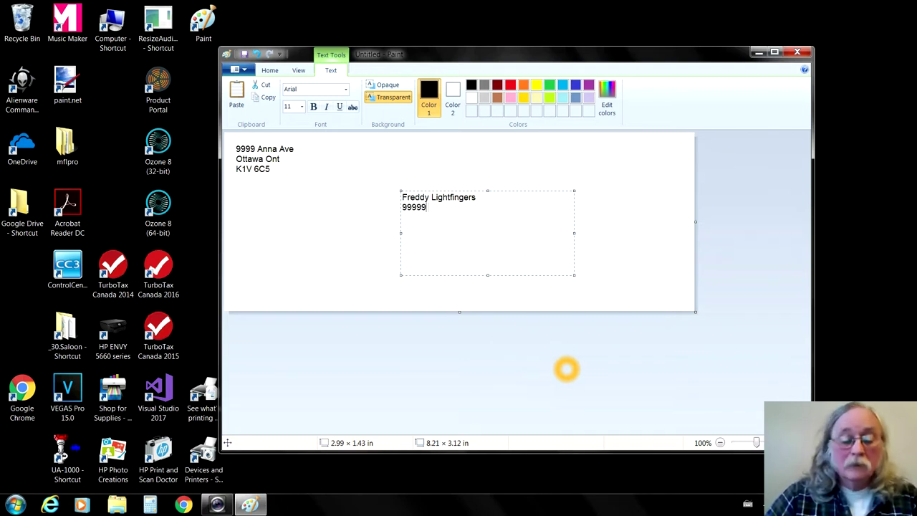
pyautogui.write(' Marshall')
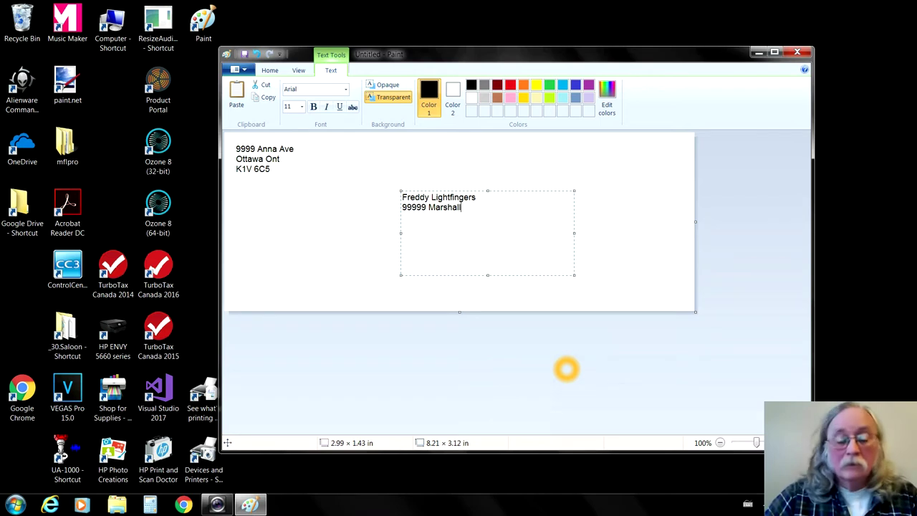
pyautogui.write(' Ave ')
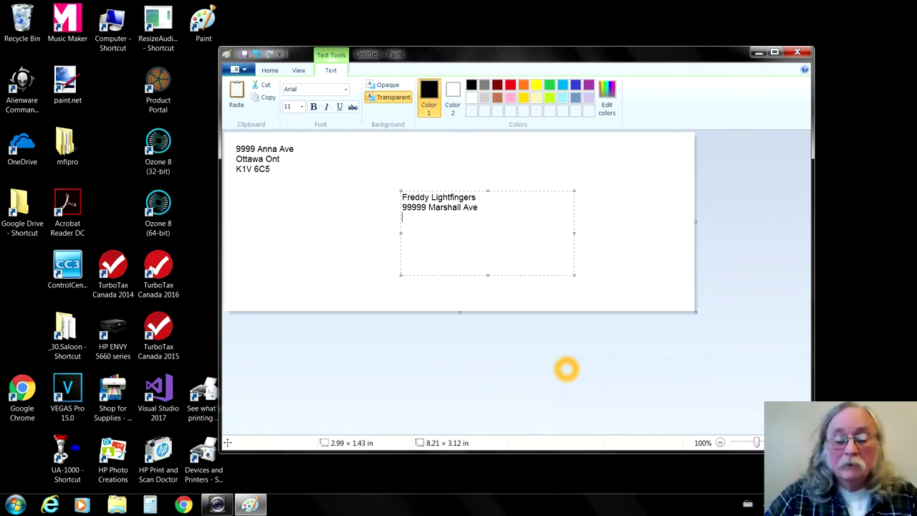
pyautogui.write('Otta')
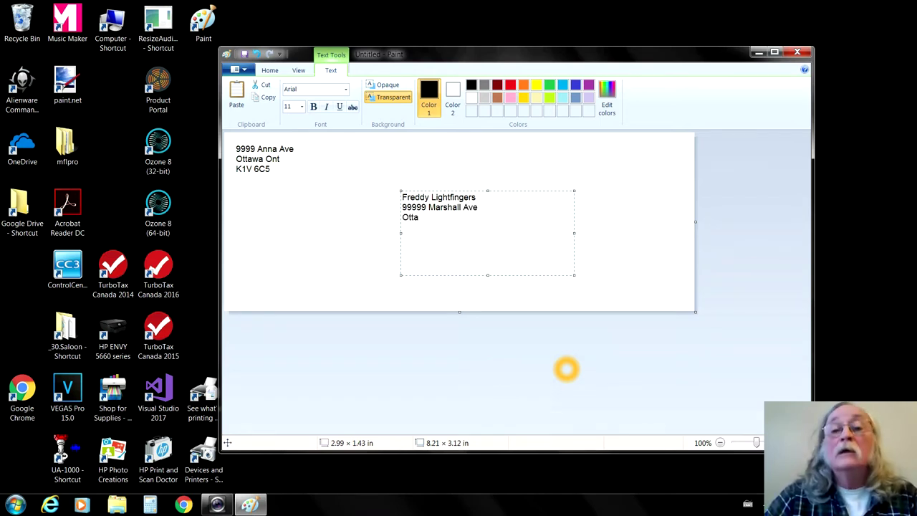
pyautogui.write('wa')
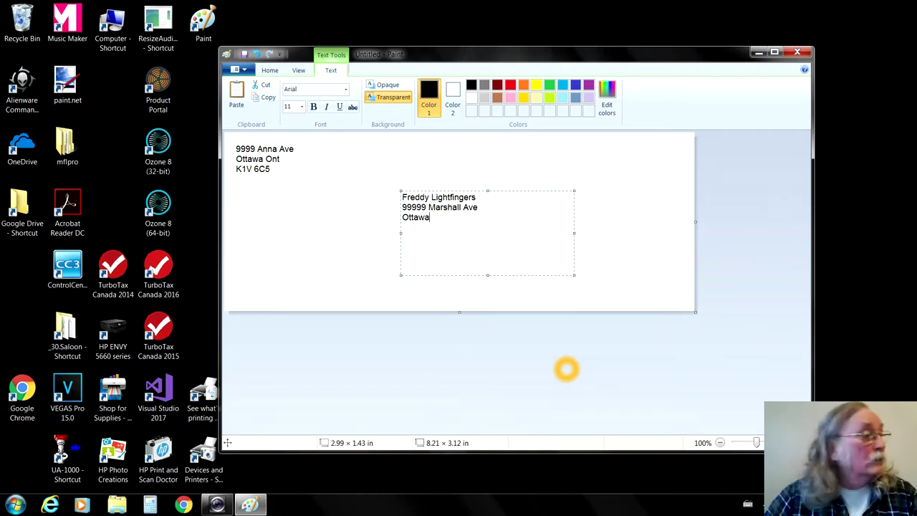
pyautogui.write(' Ont')
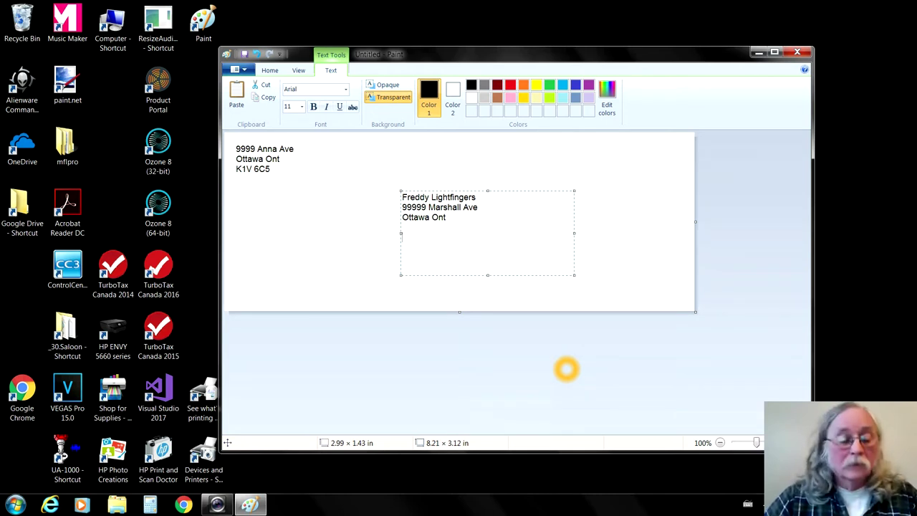
pyautogui.write('K1')
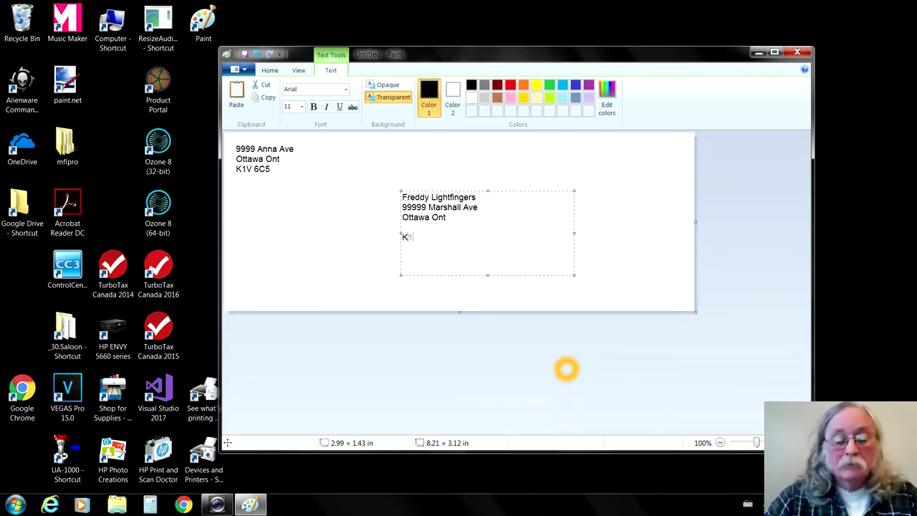
pyautogui.write('V 6')
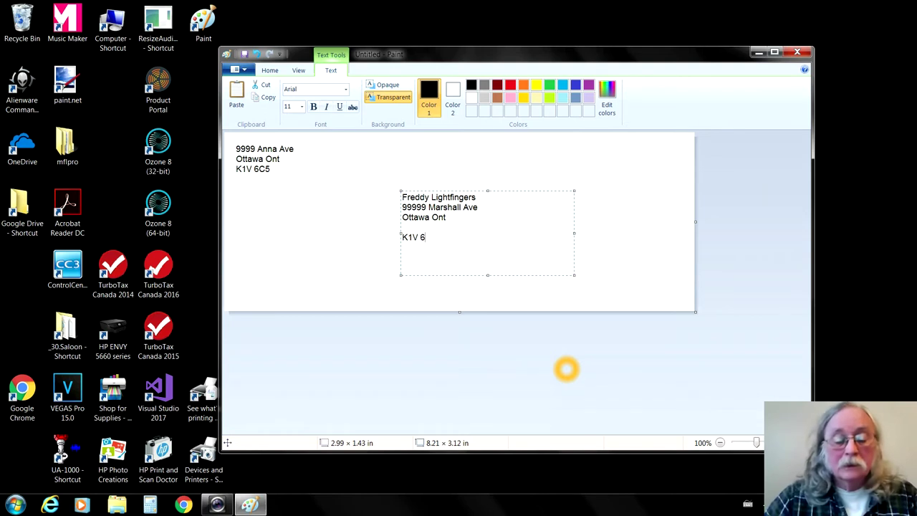
pyautogui.write('C5')
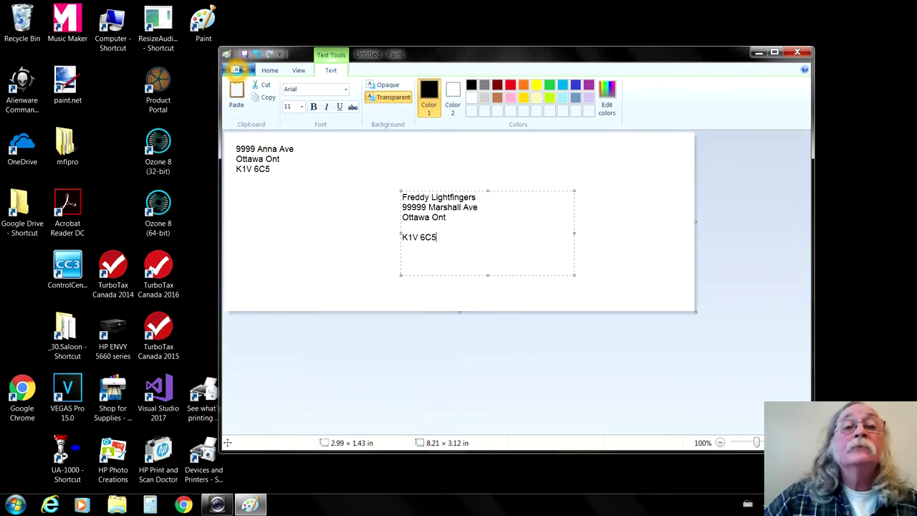
pyautogui.click(244, 68)
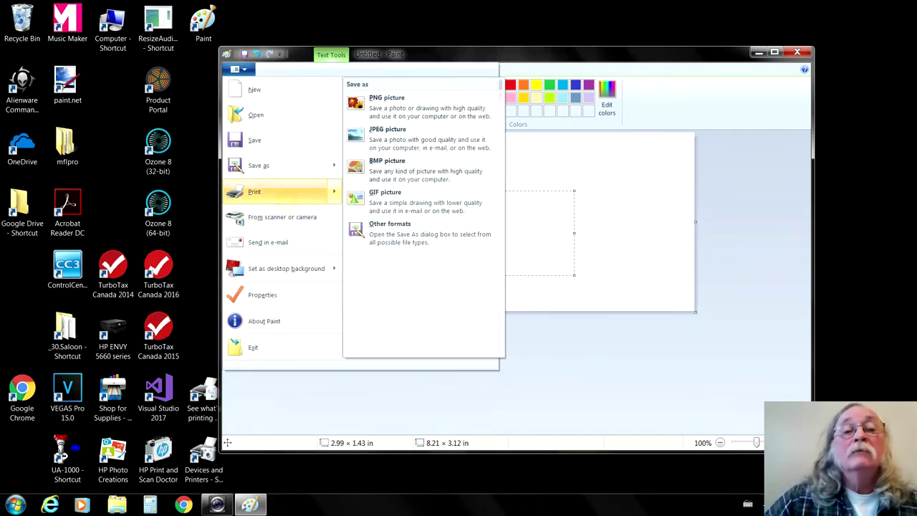
# - Show the Print preview of the envelope with both addresses on one page
pyautogui.moveTo(262, 191)
pyautogui.click(393, 171)
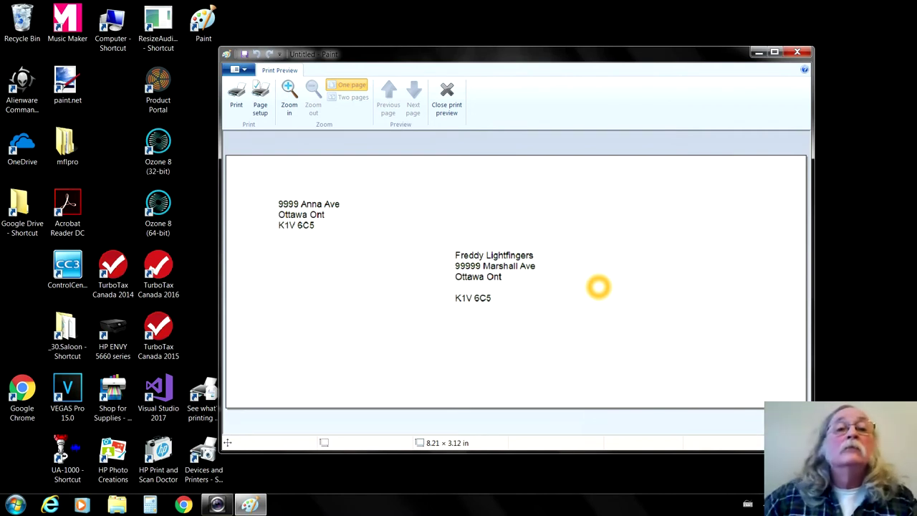
# - Print one copy of the envelope on the HP ENVY 5660 series from Print Preview
pyautogui.click(236, 92)
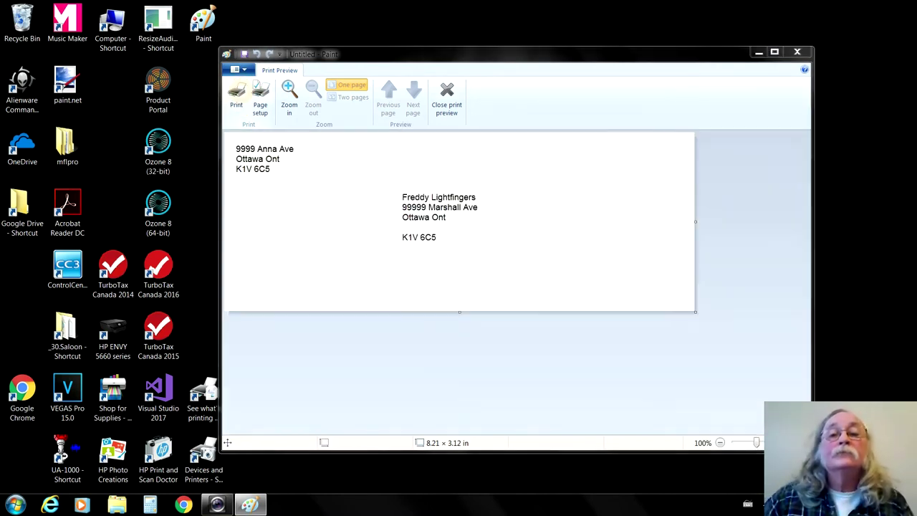
pyautogui.click(387, 288)
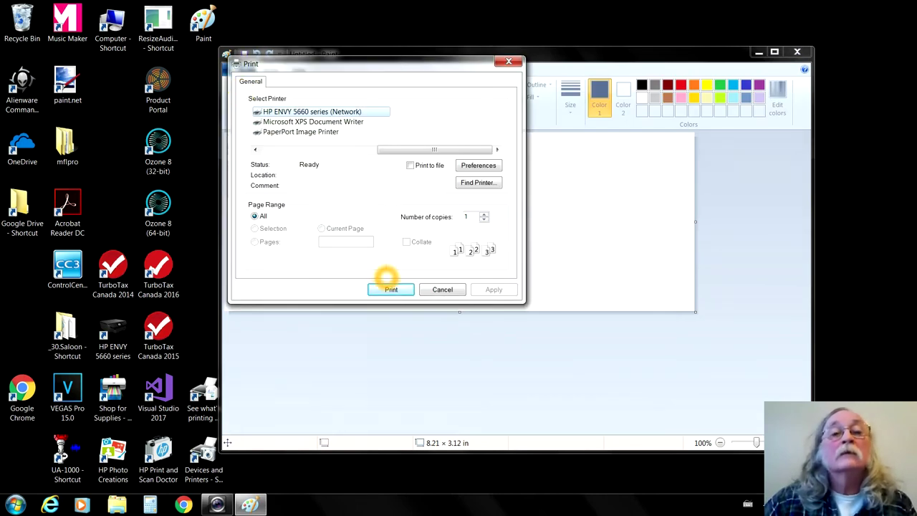
pyautogui.click(384, 289)
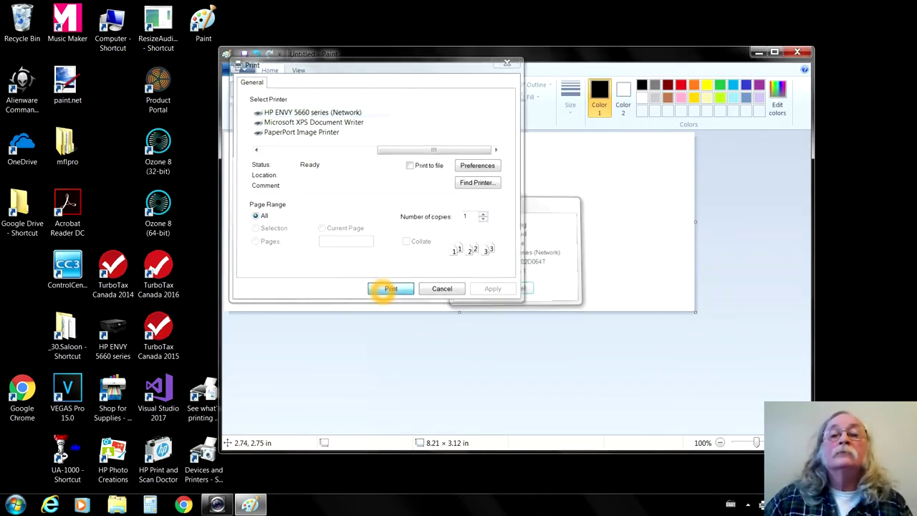